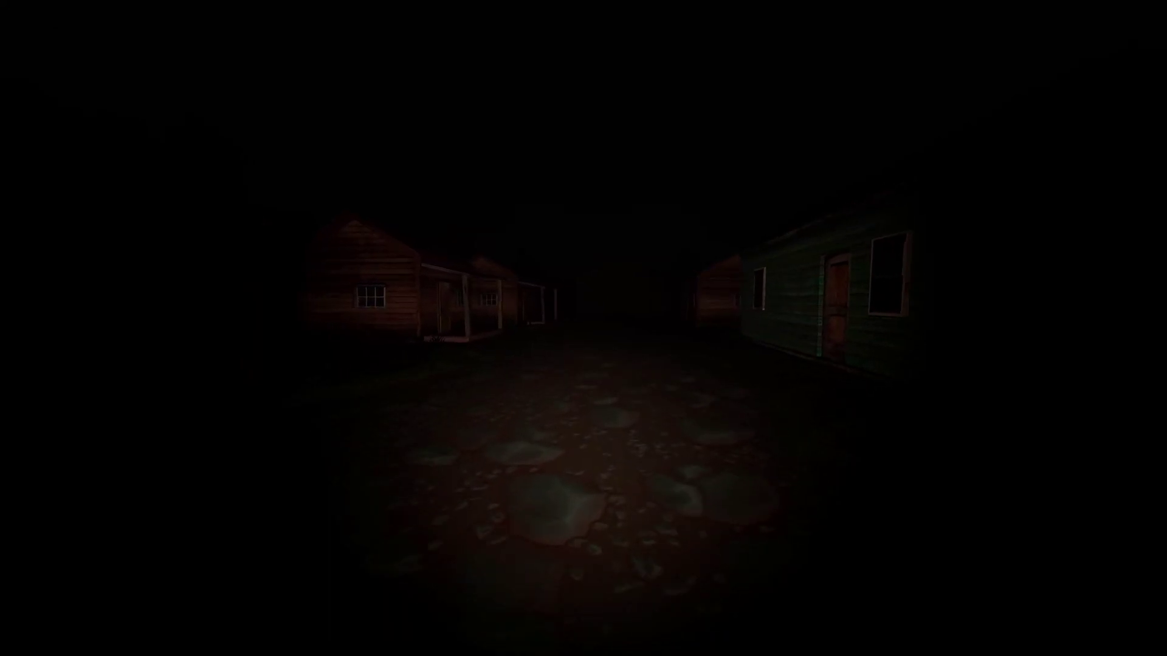
# Walk the player forward along the cobbled path toward the left cabin's porch
pyautogui.press('w')
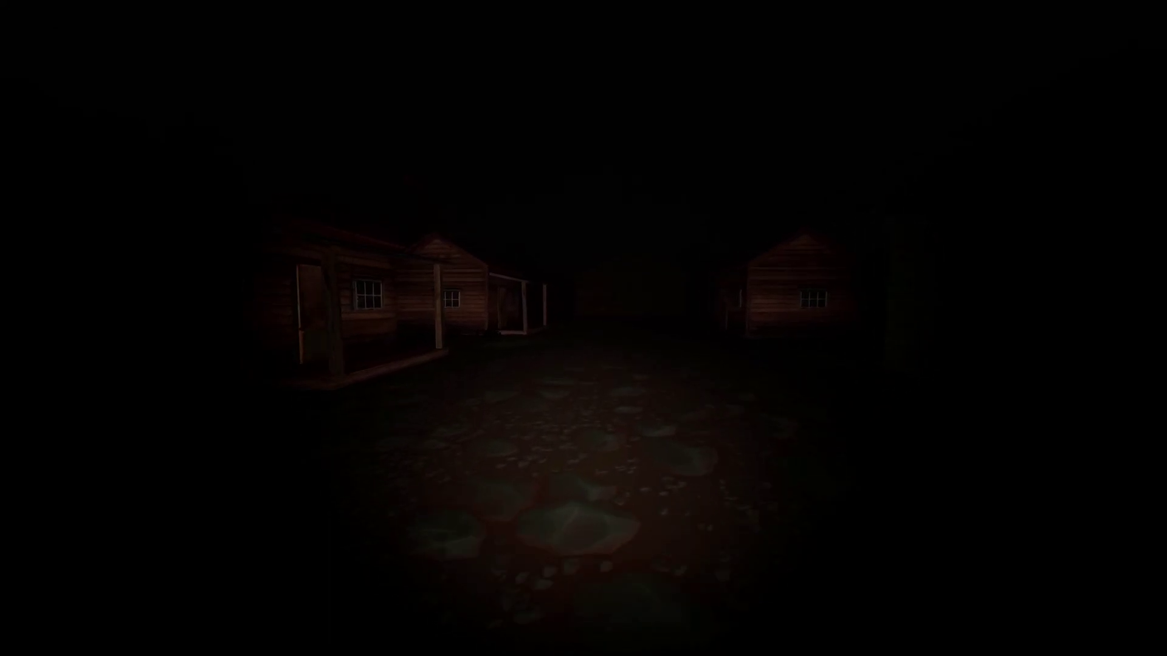
pyautogui.press('w')
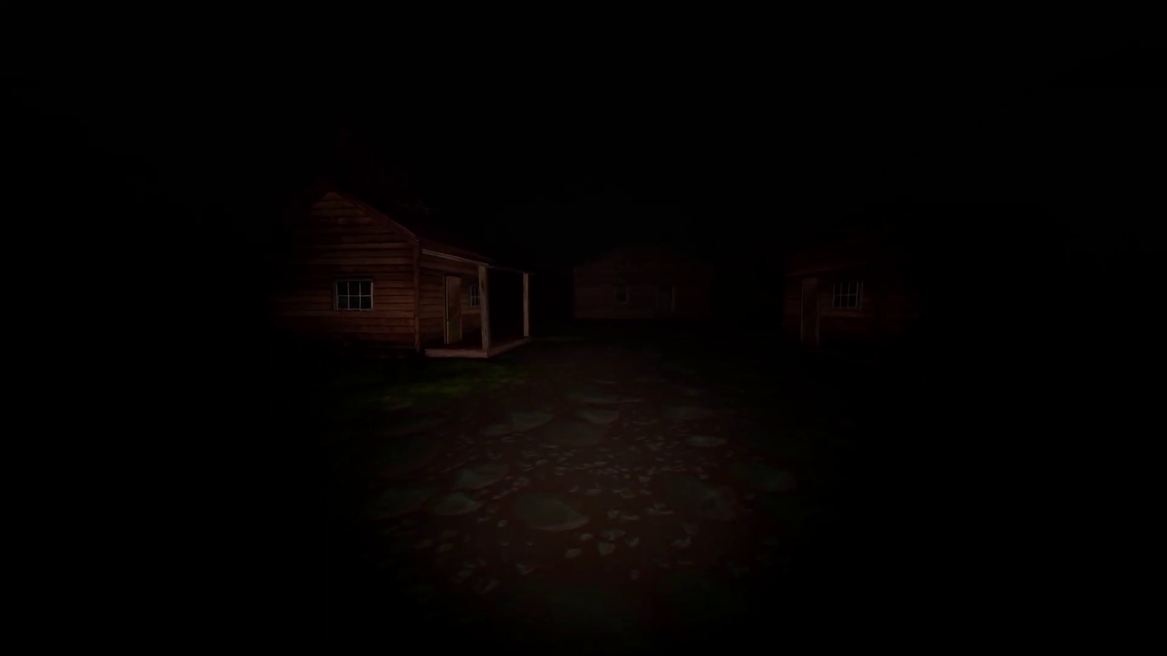
pyautogui.press('w')
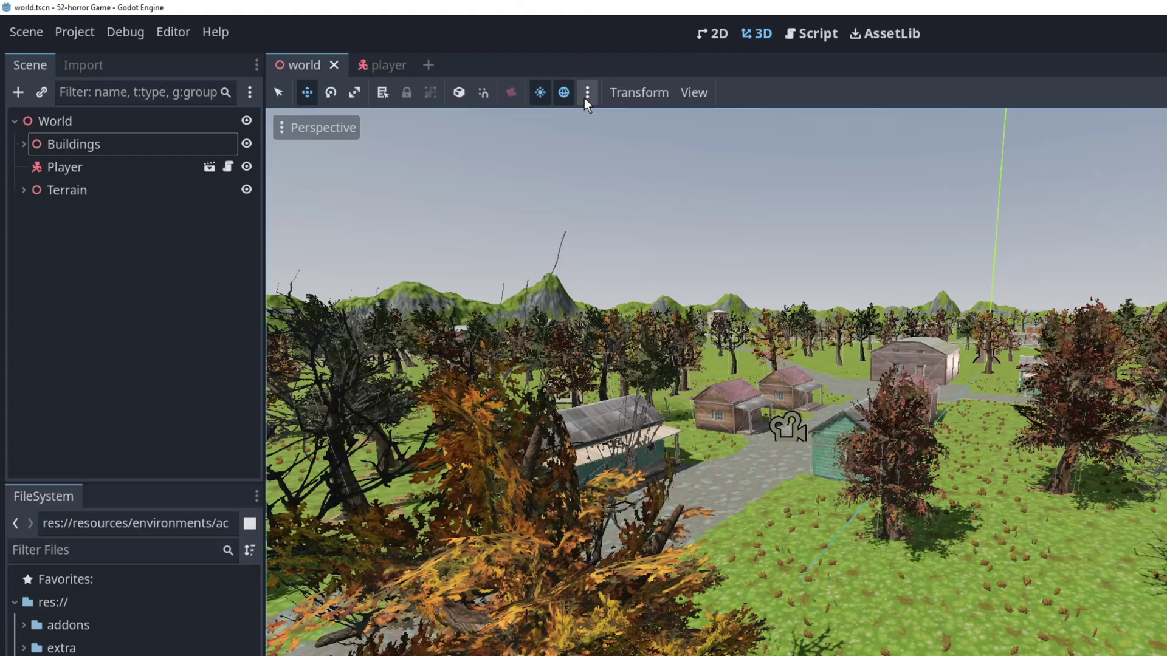
# Add the previewed environment and sun to the world scene from the viewport preview menu
pyautogui.click(447, 70)
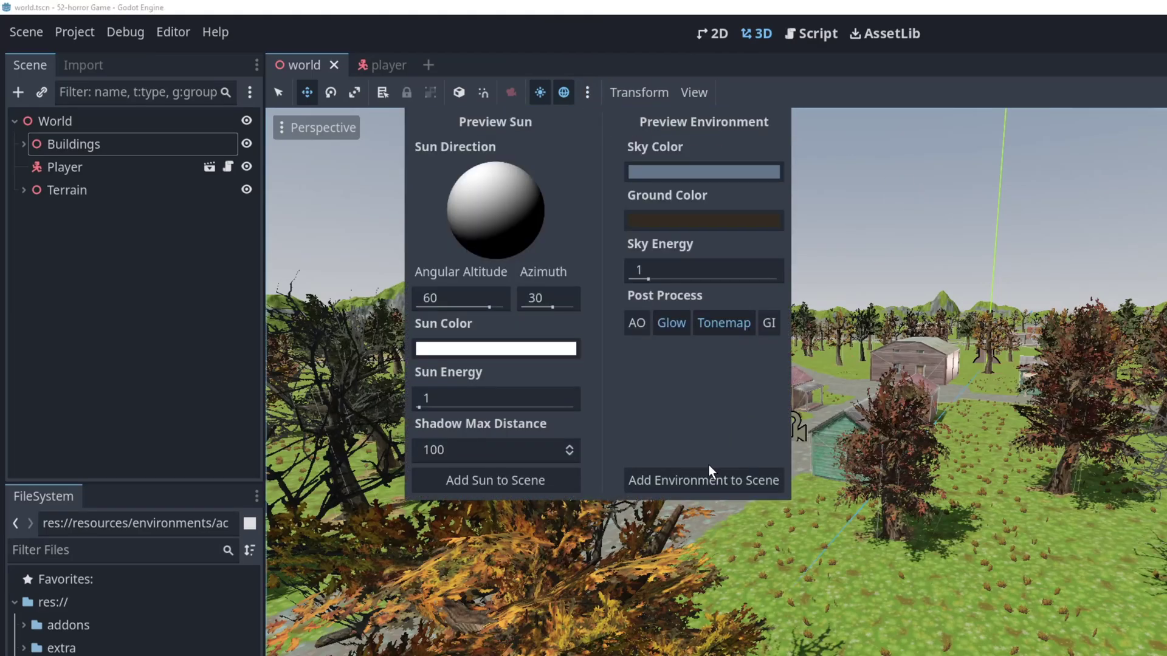
pyautogui.click(705, 479)
pyautogui.click(584, 99)
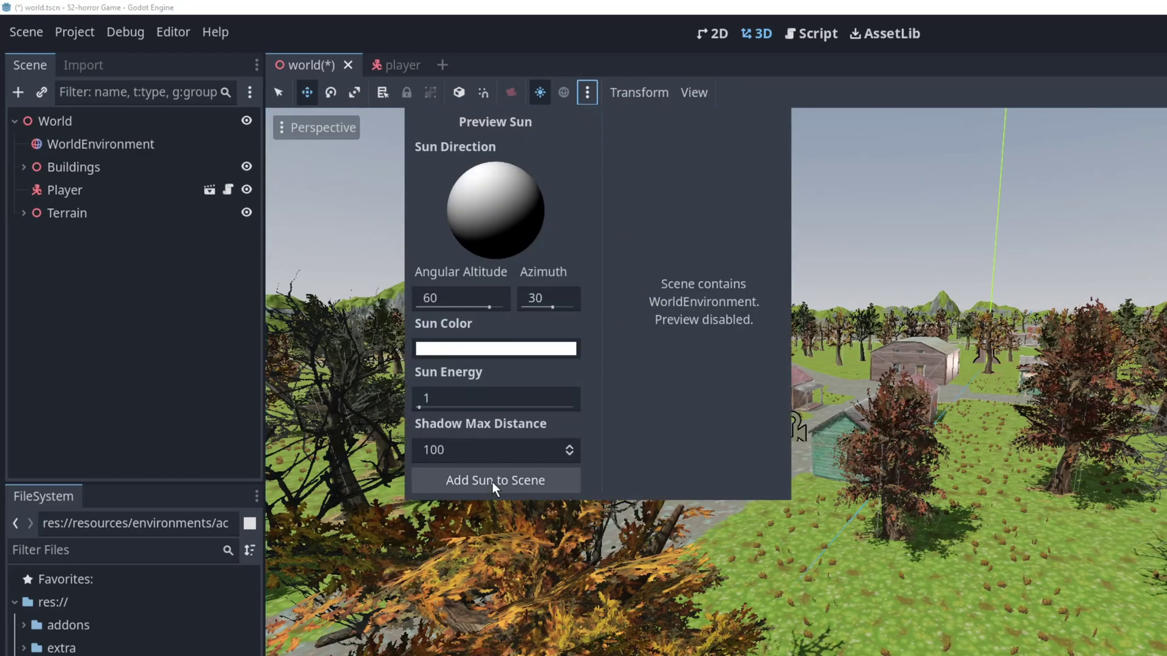
pyautogui.click(492, 482)
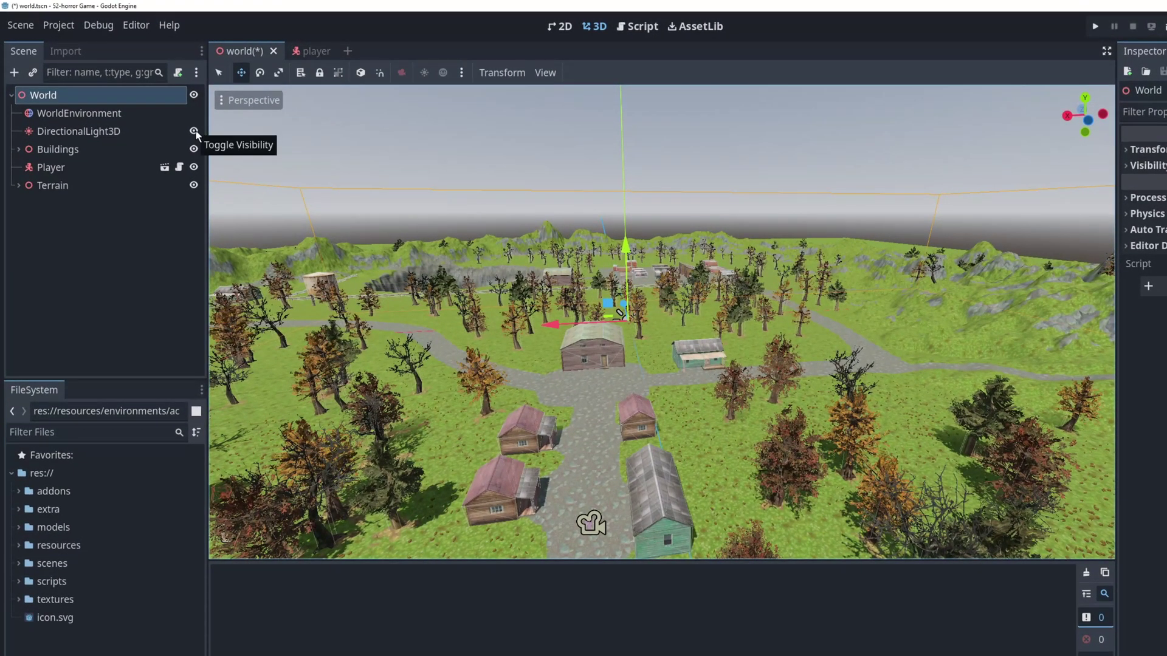
# Hide the DirectionalLight3D to darken the village and select the WorldEnvironment node
pyautogui.click(193, 131)
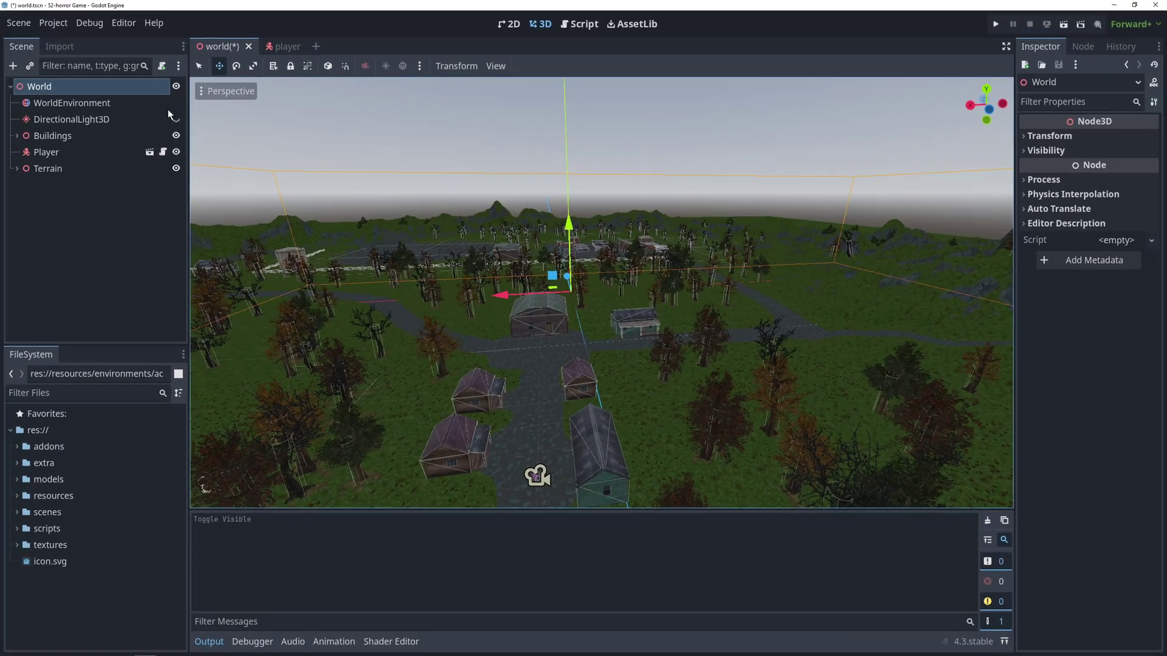
pyautogui.click(17, 110)
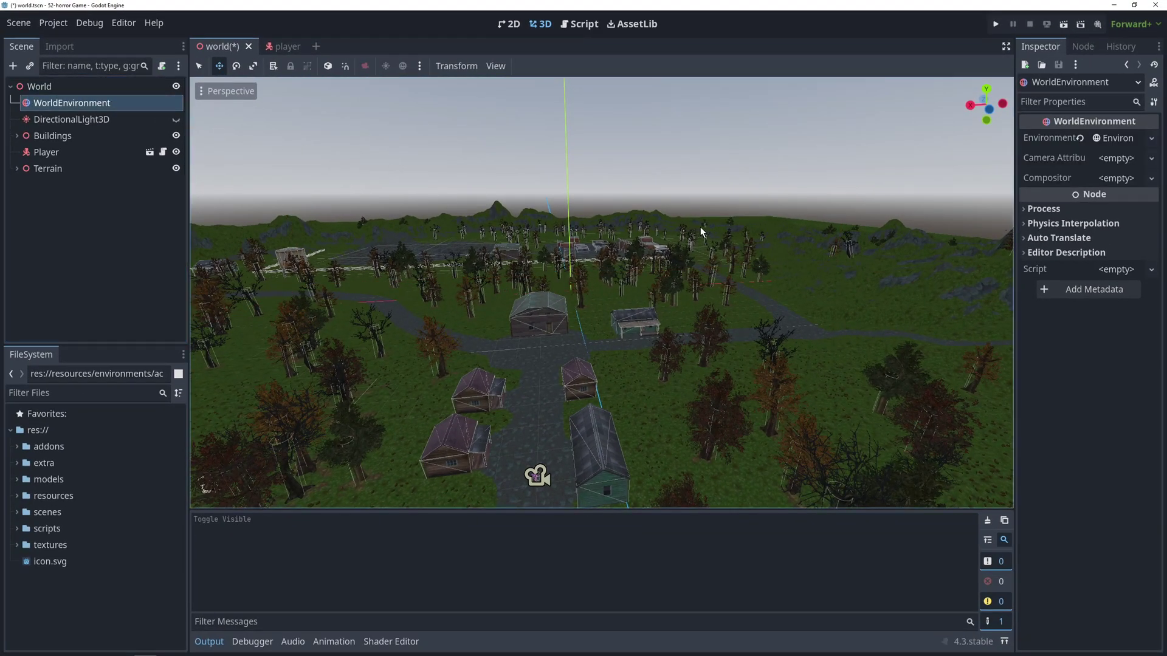
# Expand Environment > Sky > Sky Material with its Sky and Ground sections in a widened Inspector
pyautogui.click(1117, 138)
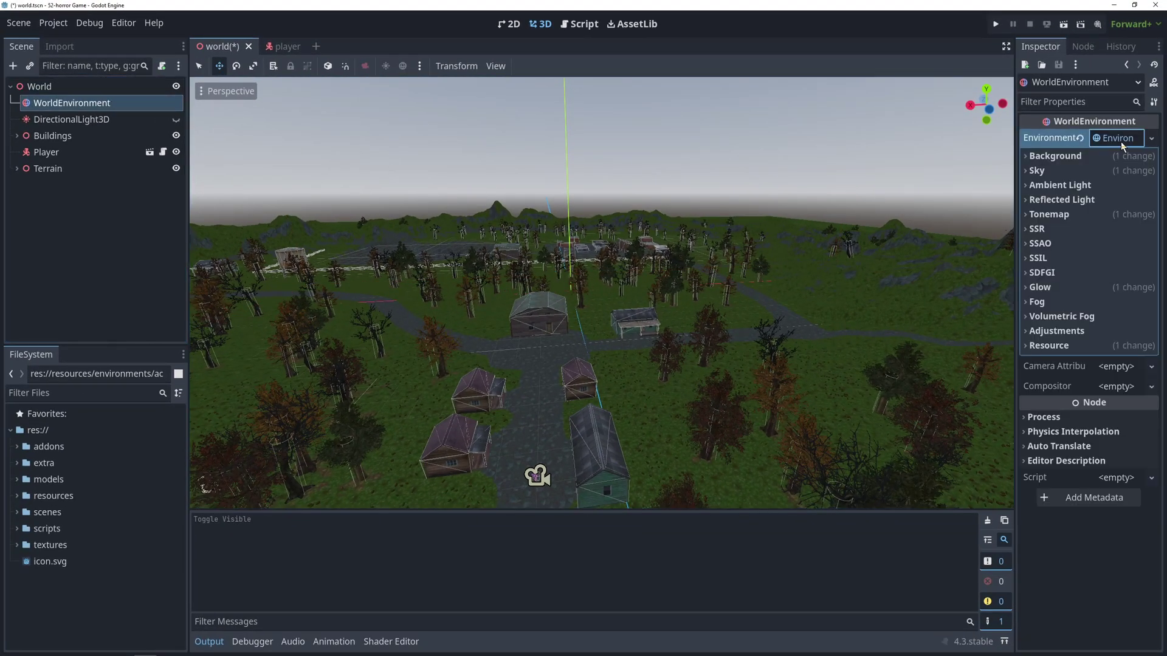
pyautogui.click(1100, 171)
pyautogui.click(1116, 190)
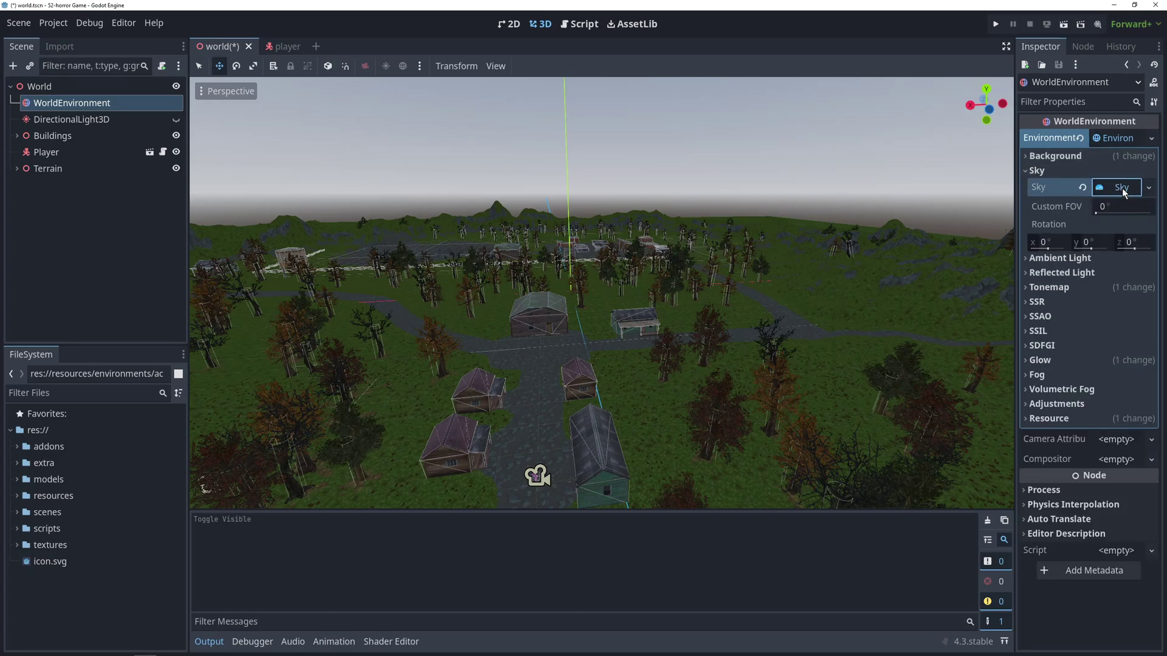
pyautogui.click(1117, 210)
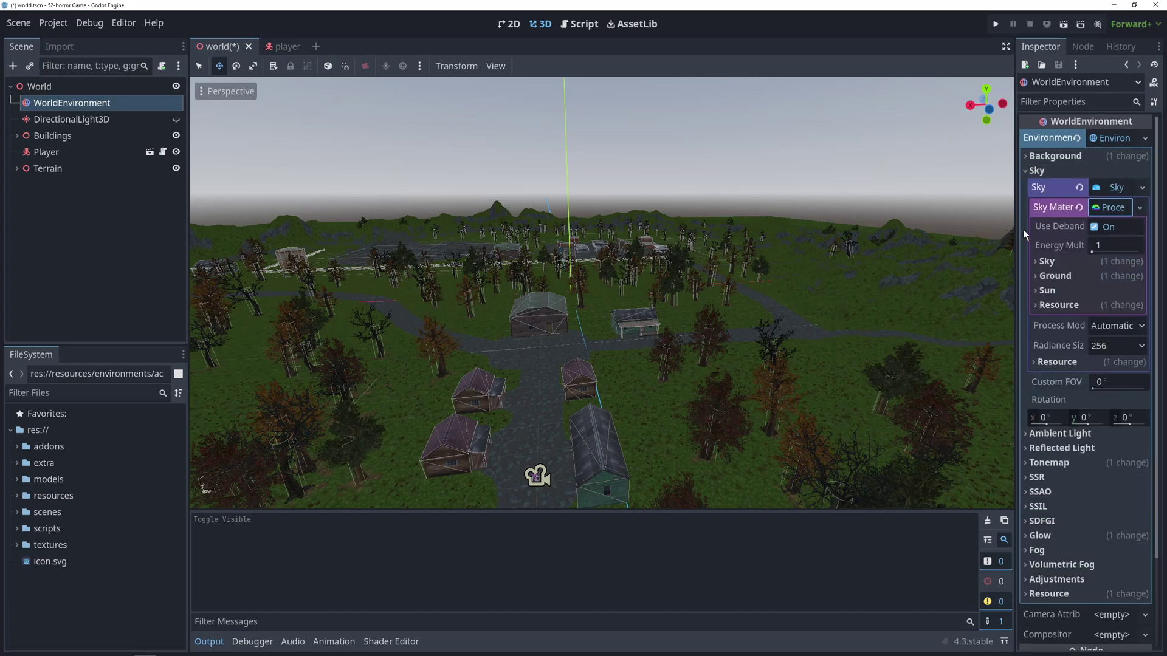
pyautogui.moveTo(1016, 225); pyautogui.dragTo(980, 224)
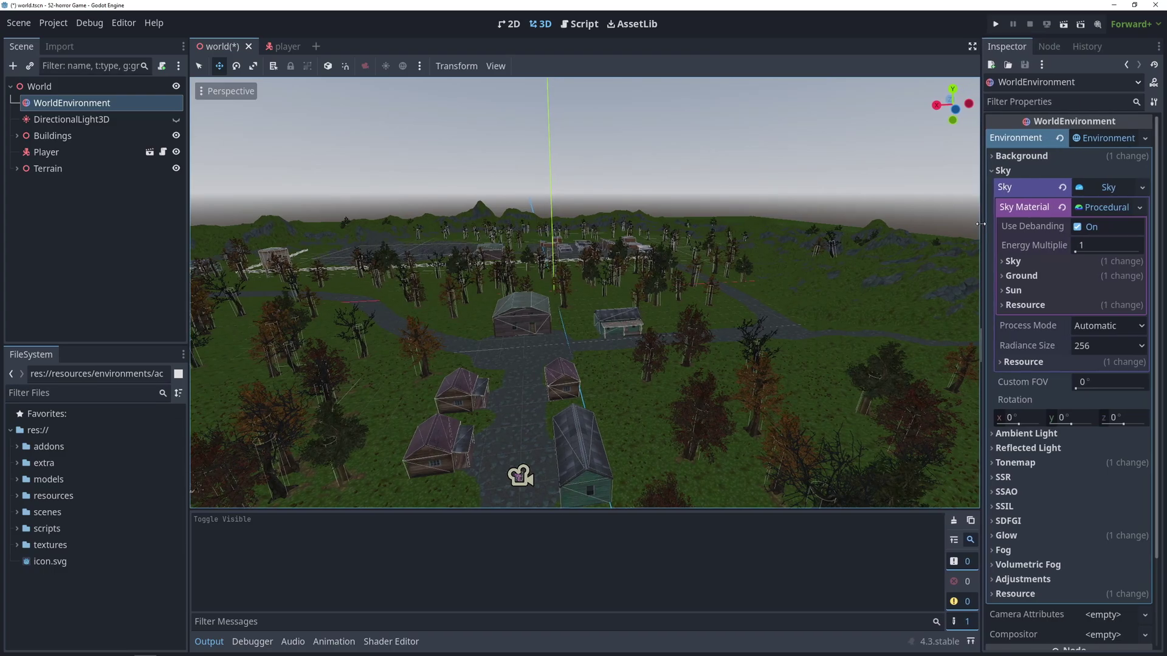
pyautogui.click(1095, 262)
pyautogui.click(1024, 391)
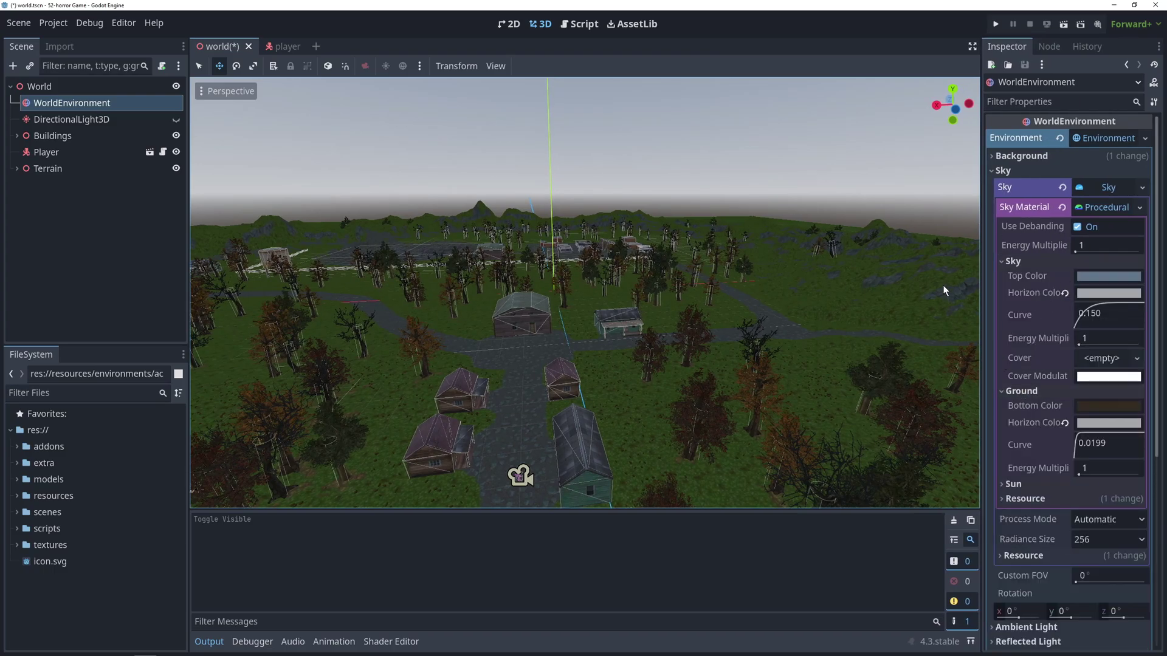
# Set the sky Top Color to dark brown and Horizon Color to dark red-brown
pyautogui.click(1098, 278)
pyautogui.moveTo(1157, 357); pyautogui.dragTo(1156, 415)
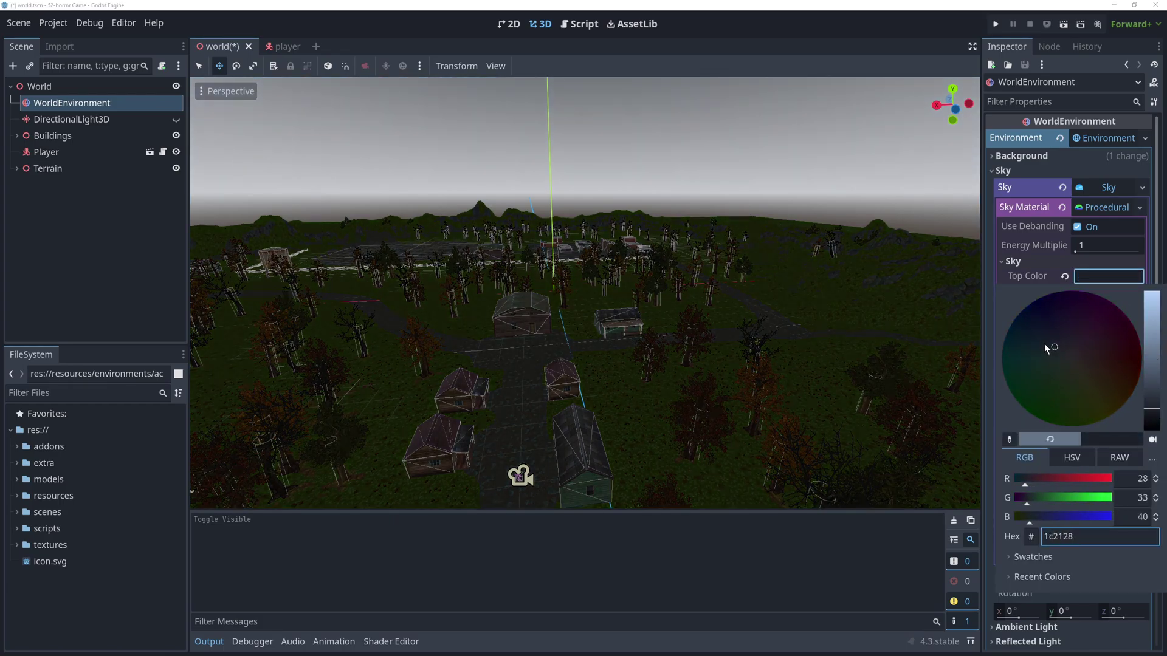
pyautogui.moveTo(1091, 366); pyautogui.dragTo(1103, 380)
pyautogui.click(932, 378)
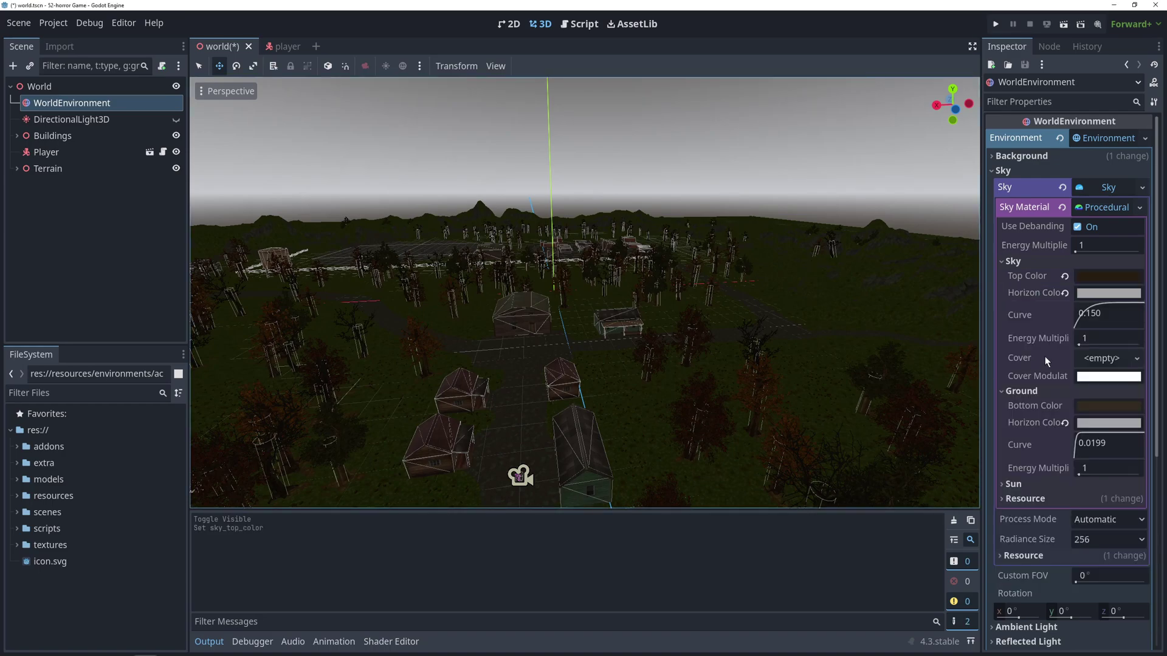
pyautogui.click(1109, 293)
pyautogui.moveTo(1157, 362); pyautogui.dragTo(1157, 419)
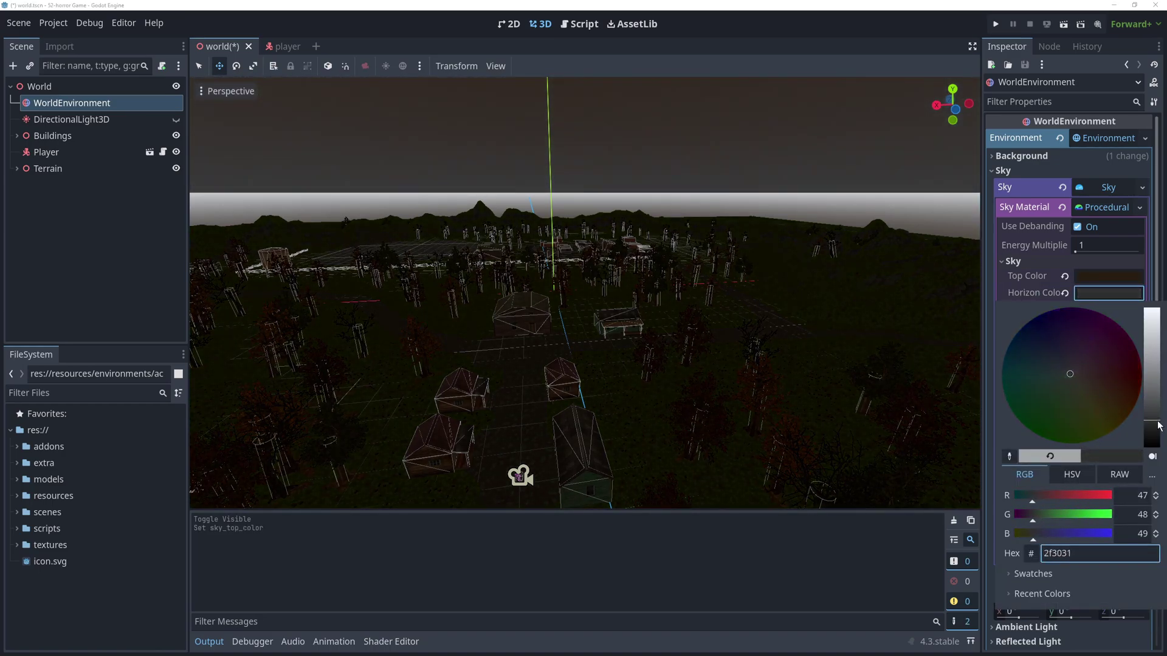
pyautogui.moveTo(1087, 383); pyautogui.dragTo(1102, 382)
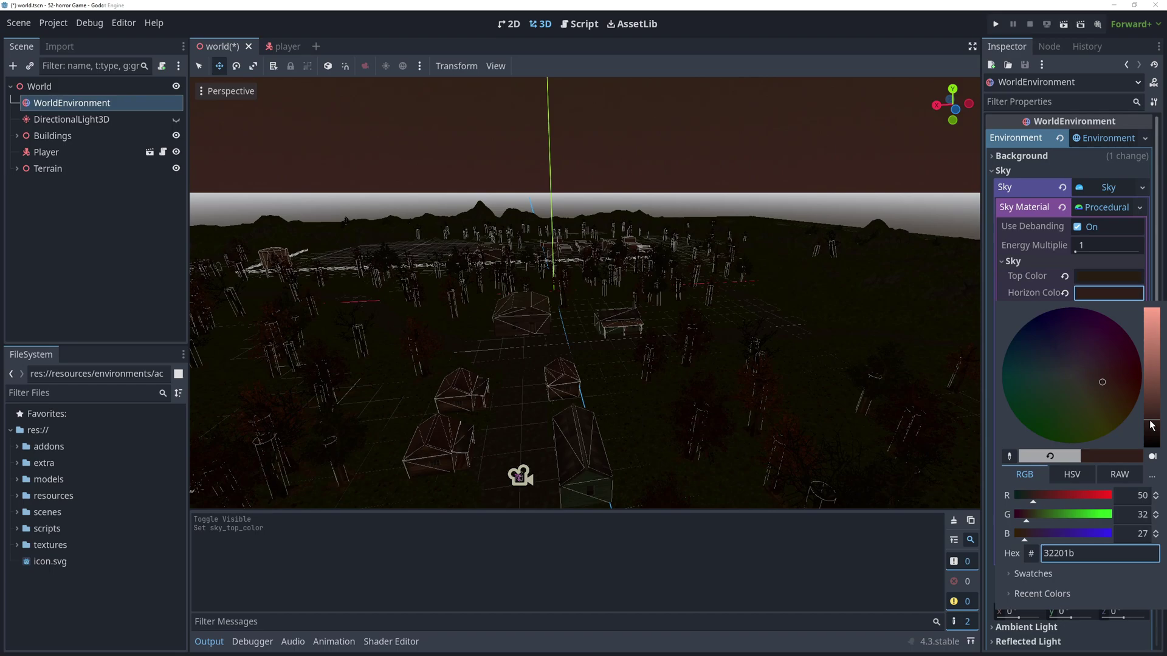
pyautogui.click(786, 347)
# Make the ground bottom colour black, then switch to the player scene
pyautogui.click(1108, 406)
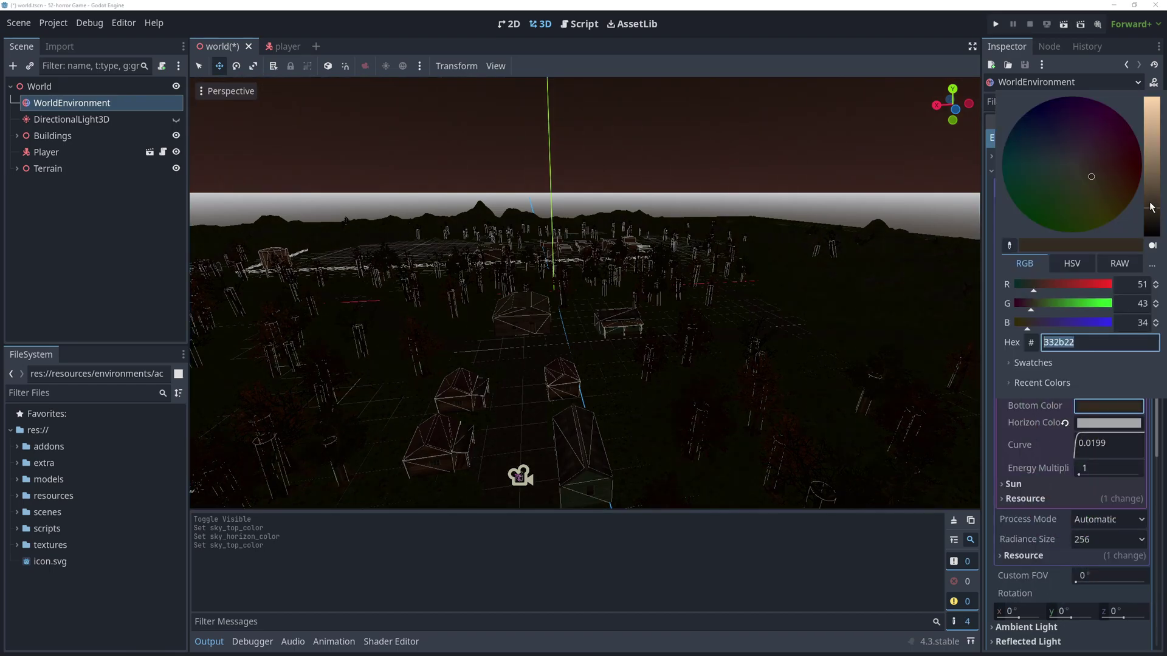
pyautogui.click(1153, 208)
pyautogui.moveTo(1098, 425); pyautogui.dragTo(1142, 257)
pyautogui.moveTo(1150, 195); pyautogui.dragTo(866, 392)
pyautogui.click(689, 337)
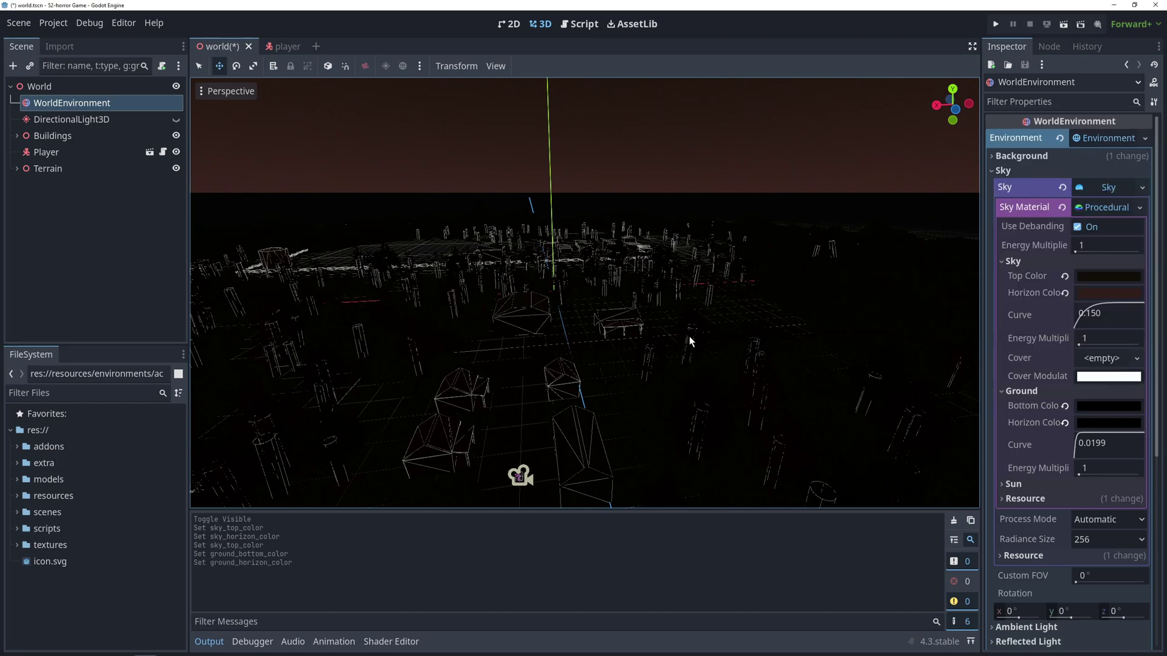
pyautogui.hotkey('ctrl', 'Tab')
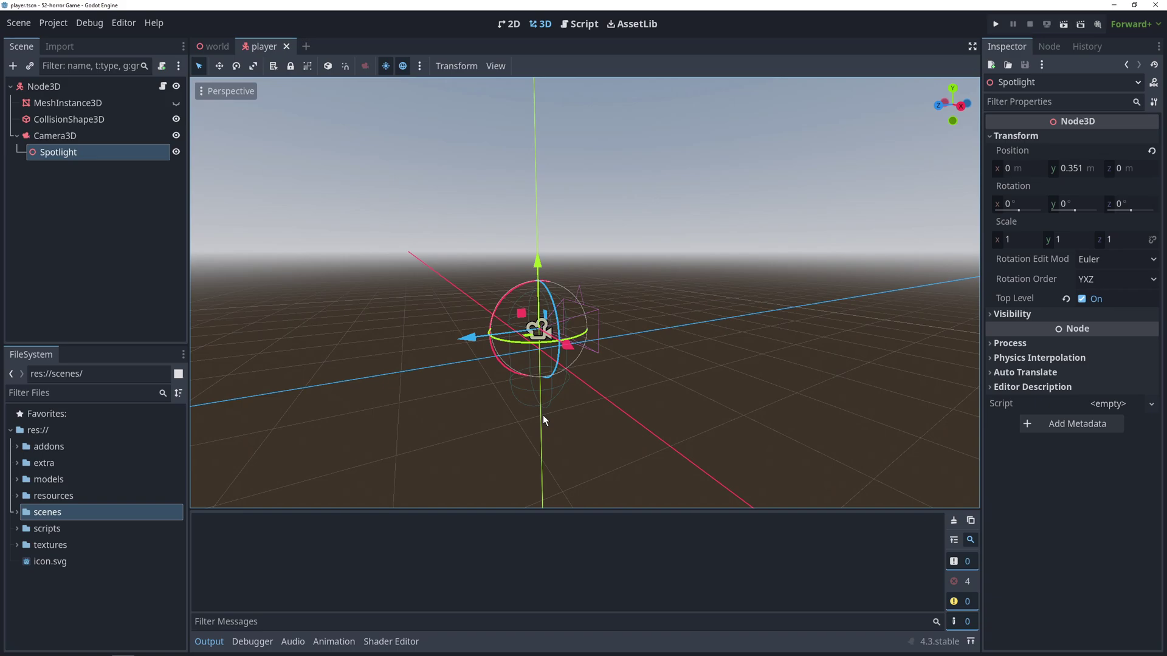
# Add a SpotLight3D child under the Spotlight node and orbit to view its cone
pyautogui.rightClick(68, 154)
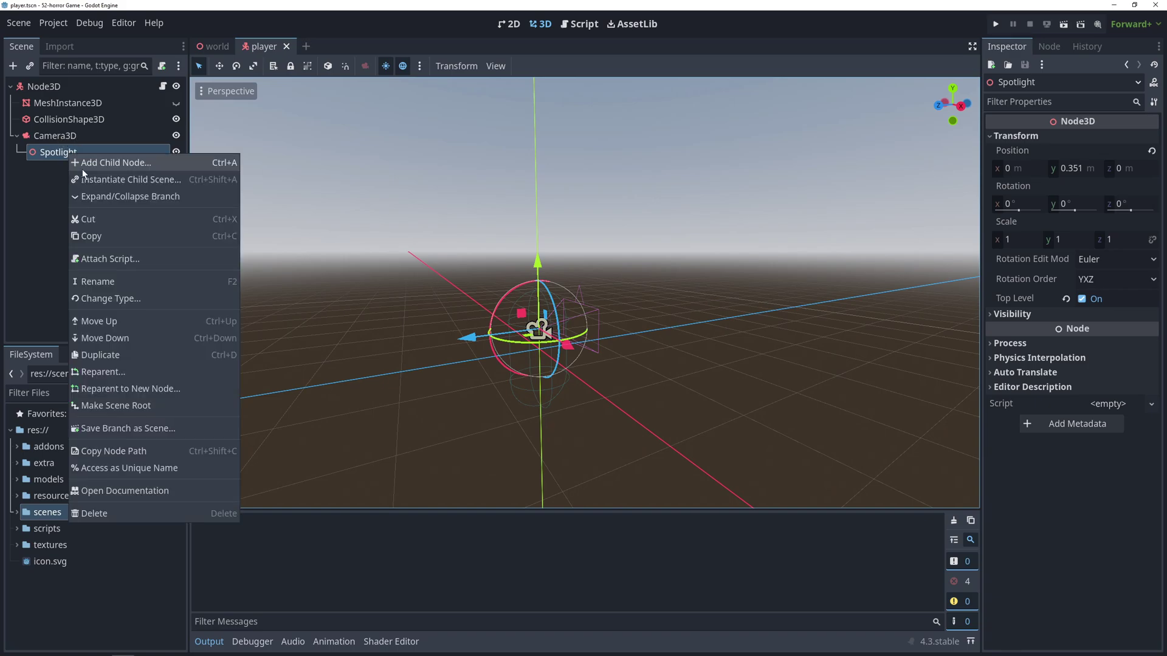
pyautogui.click(125, 161)
pyautogui.write('Spot')
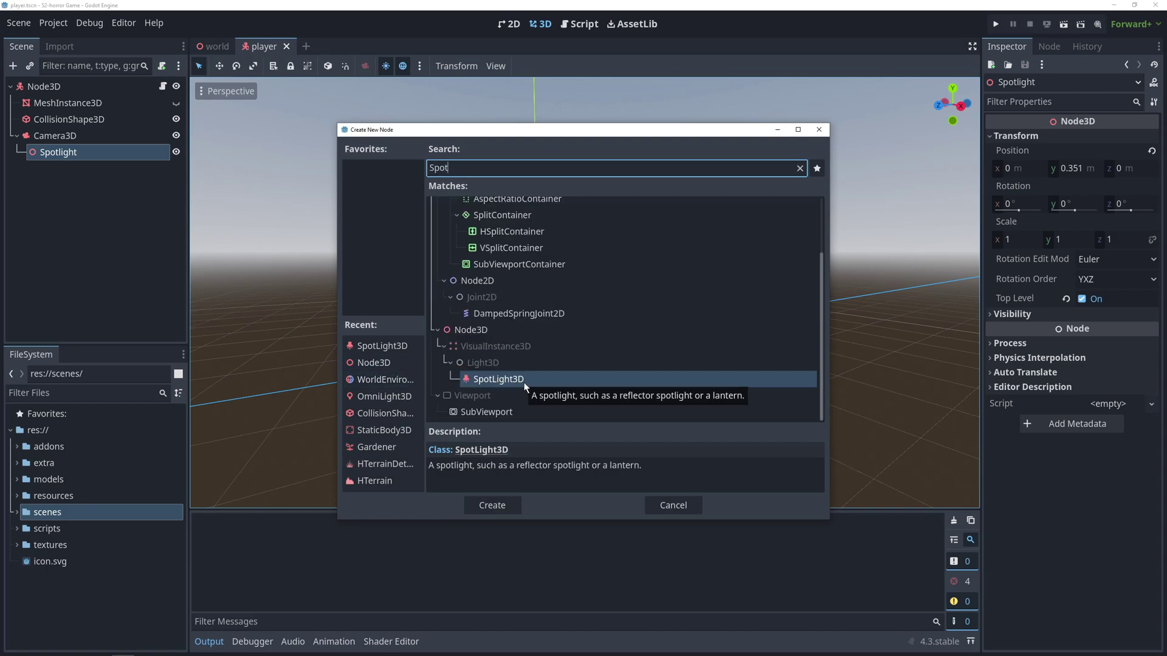
pyautogui.doubleClick(499, 379)
pyautogui.press('f')
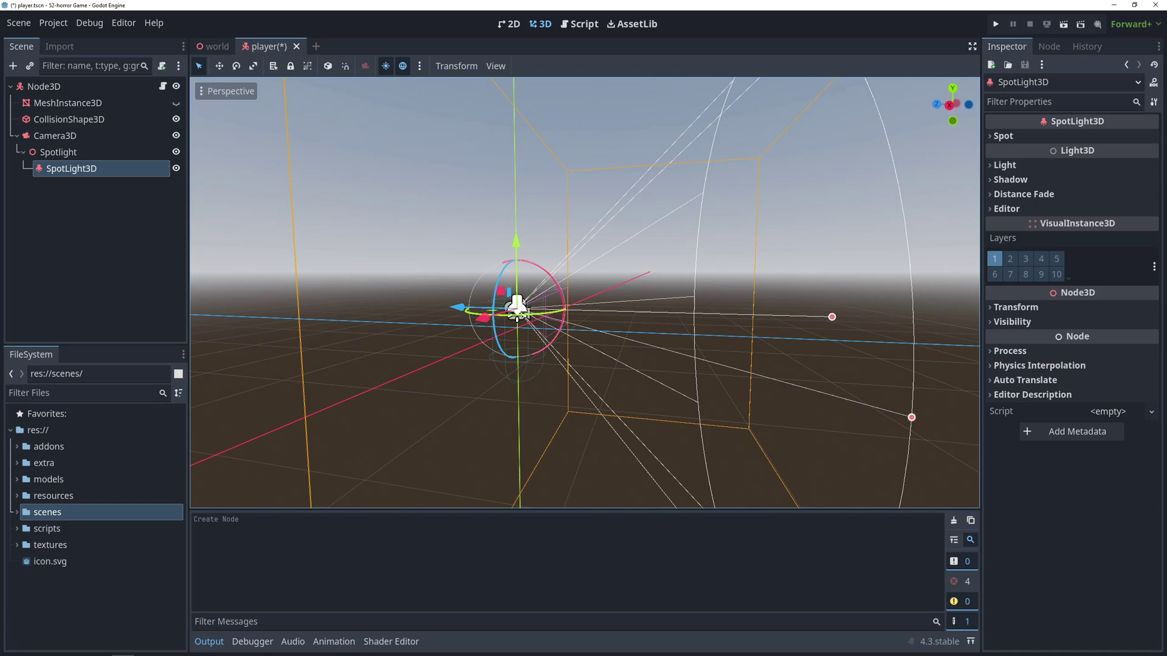
pyautogui.moveTo(517, 310); pyautogui.dragTo(790, 268, button='middle')
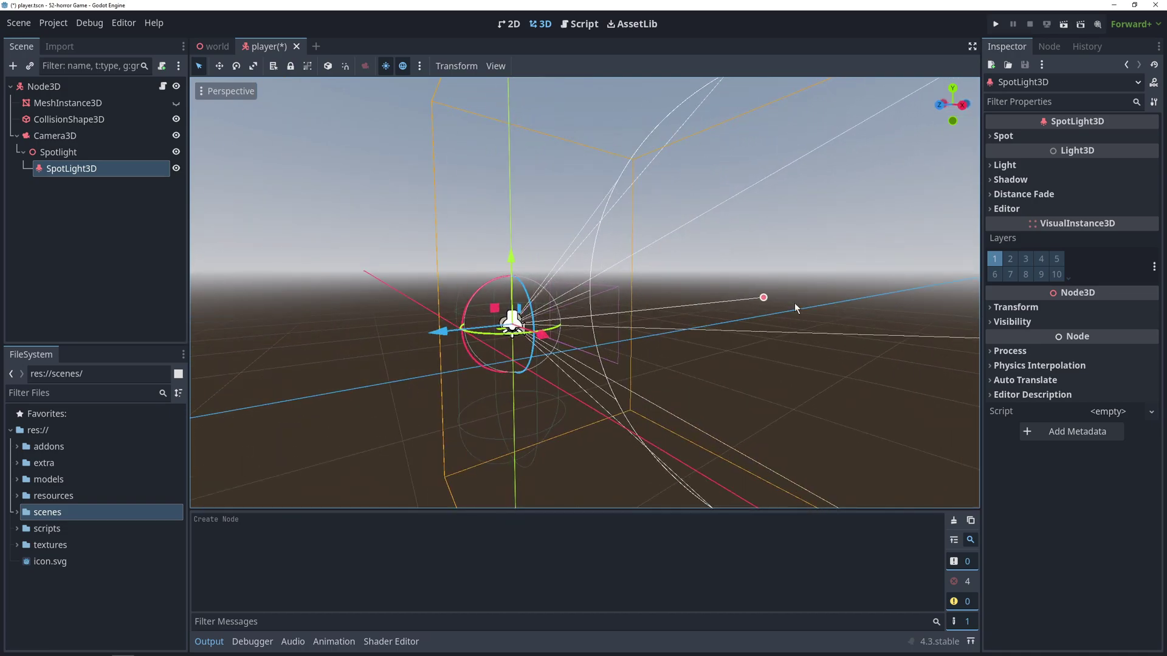
pyautogui.moveTo(796, 308); pyautogui.dragTo(486, 396, button='middle')
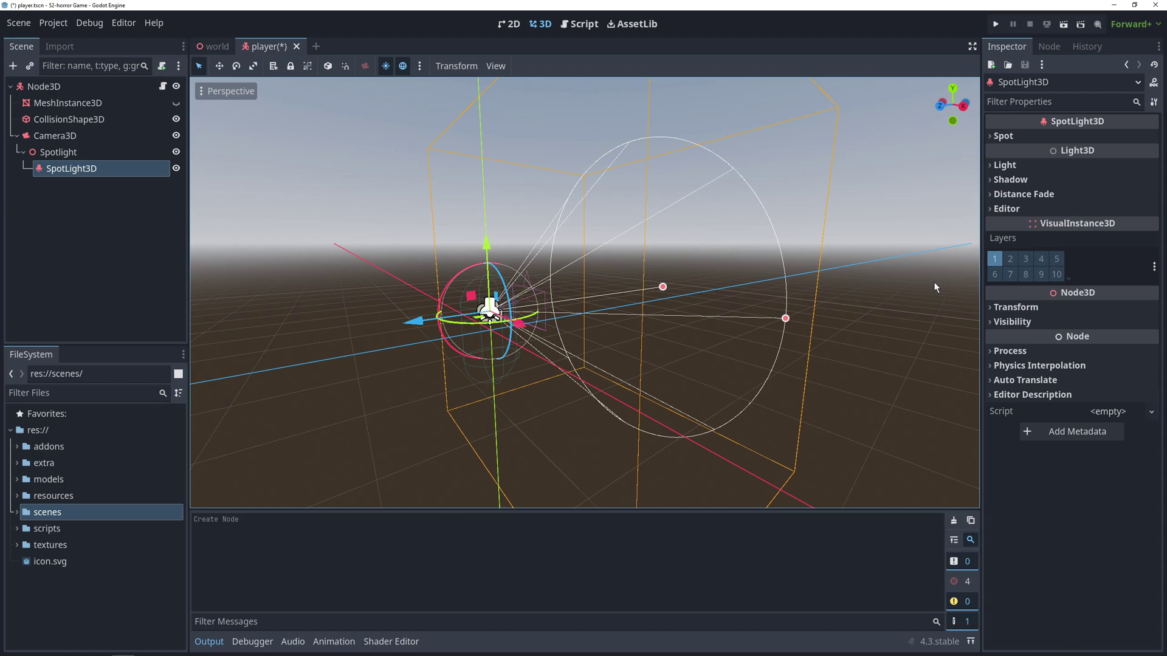
# Expand the Spot and Light settings and set the spotlight Range to 100 m
pyautogui.click(998, 136)
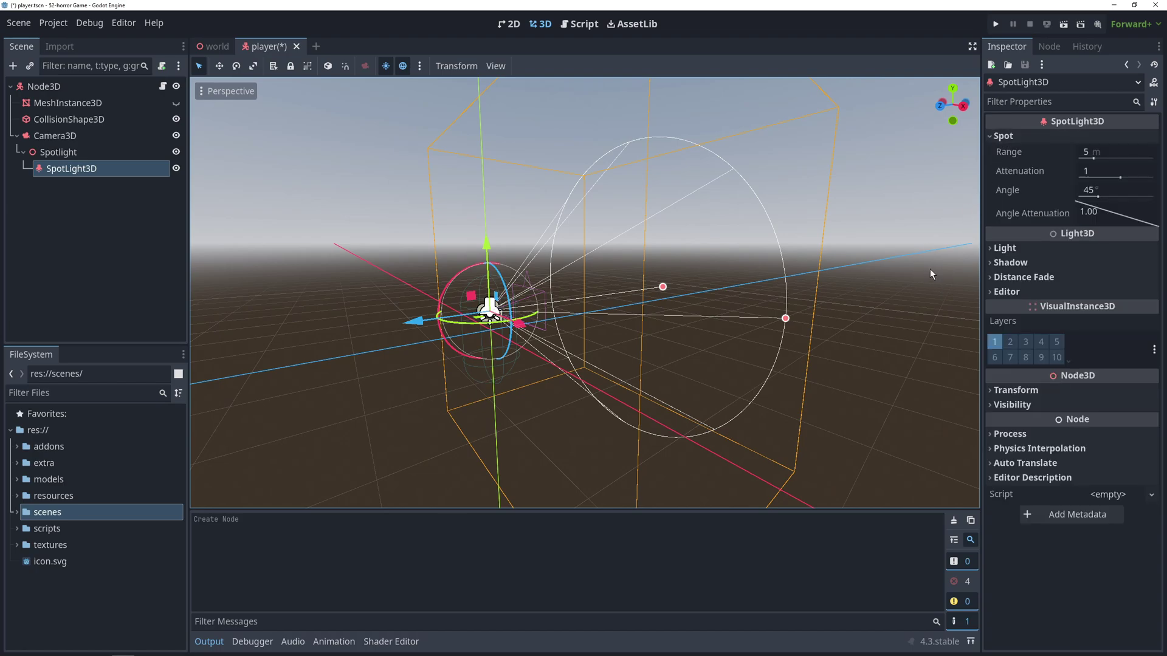
pyautogui.click(1001, 248)
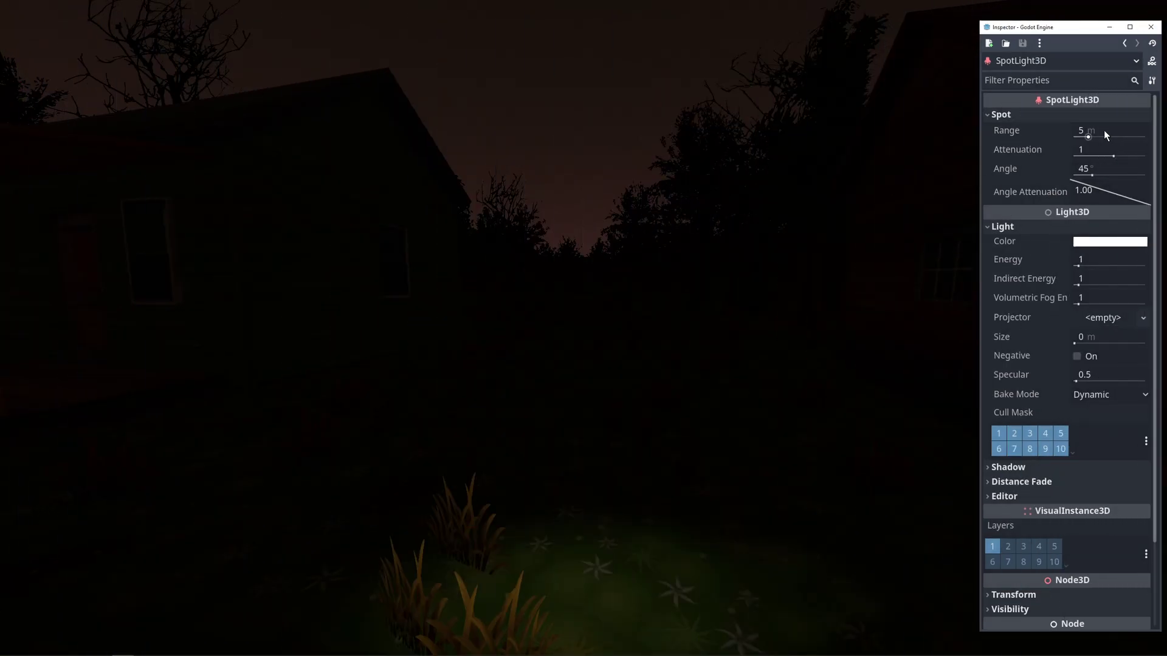
pyautogui.click(1104, 130)
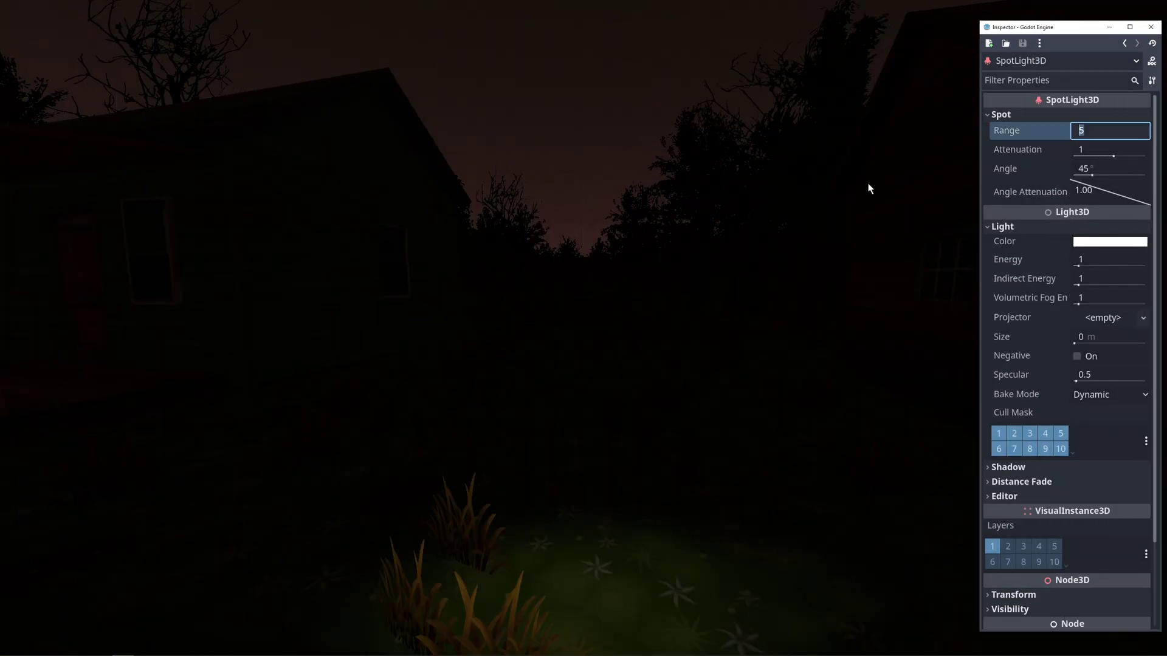
pyautogui.write('100')
pyautogui.press('Return')
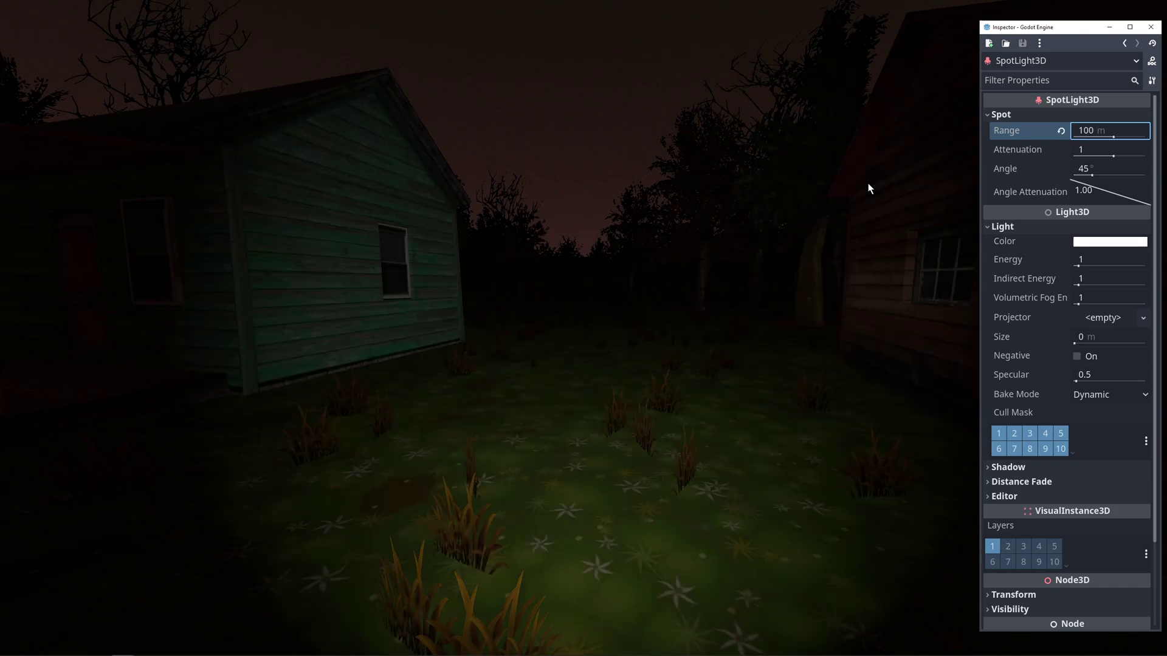
# Try Attenuation values 2 and 0.5, then settle on an Attenuation of 1
pyautogui.click(1088, 150)
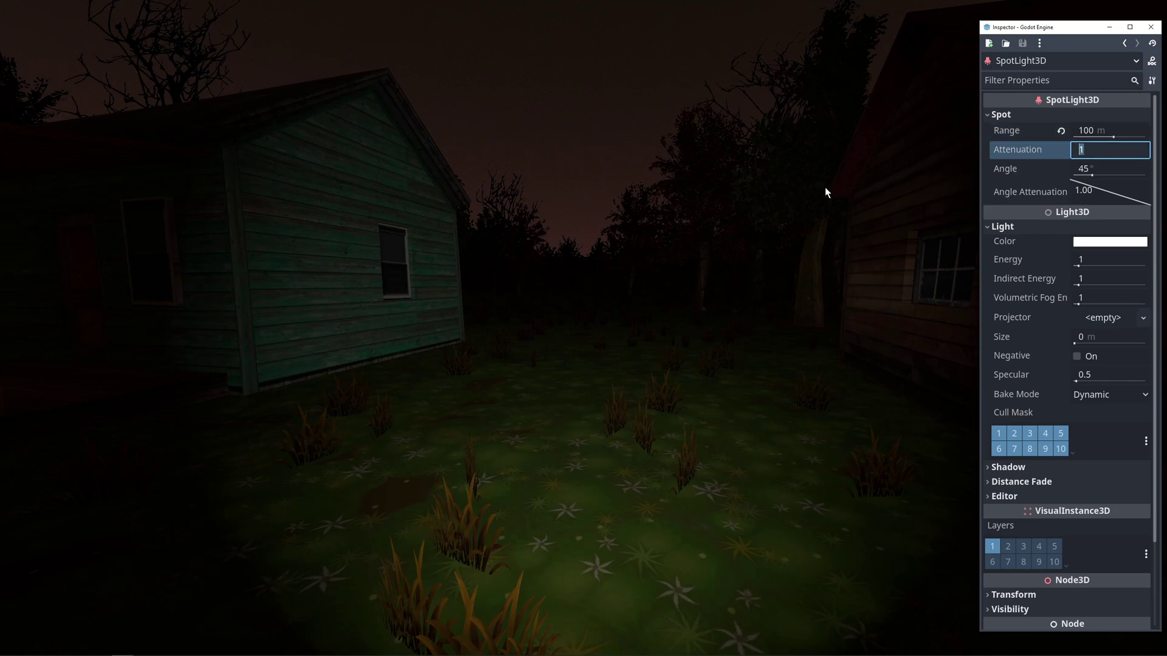
pyautogui.write('2')
pyautogui.press('Return')
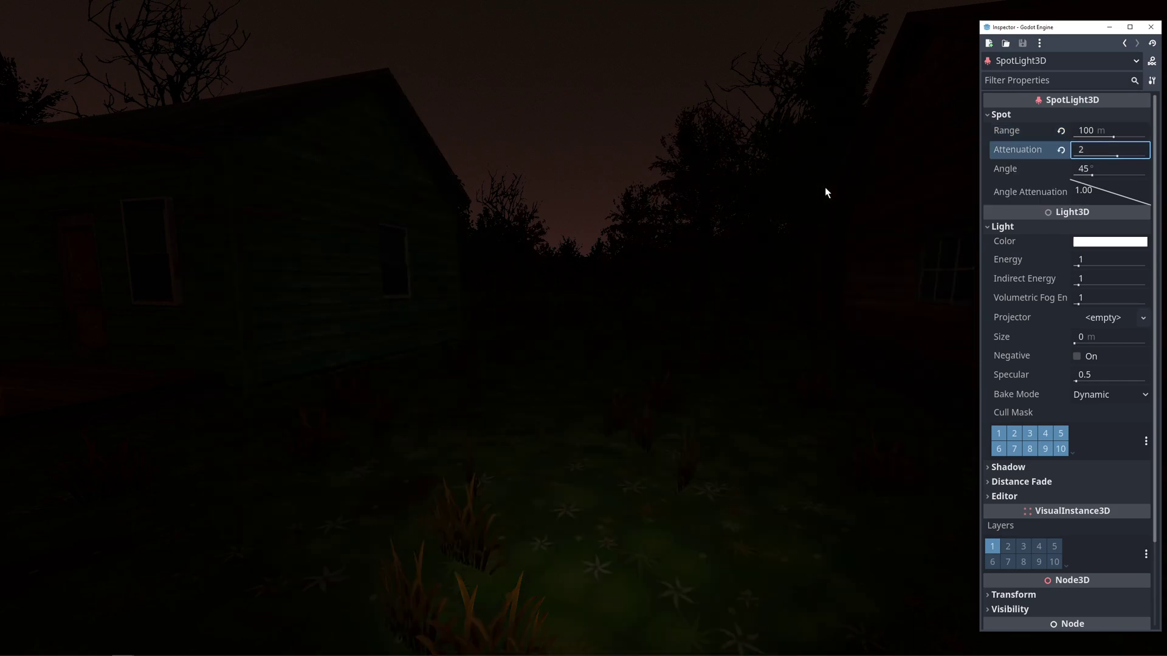
pyautogui.press('BackSpace')
pyautogui.write('0.5')
pyautogui.press('Return')
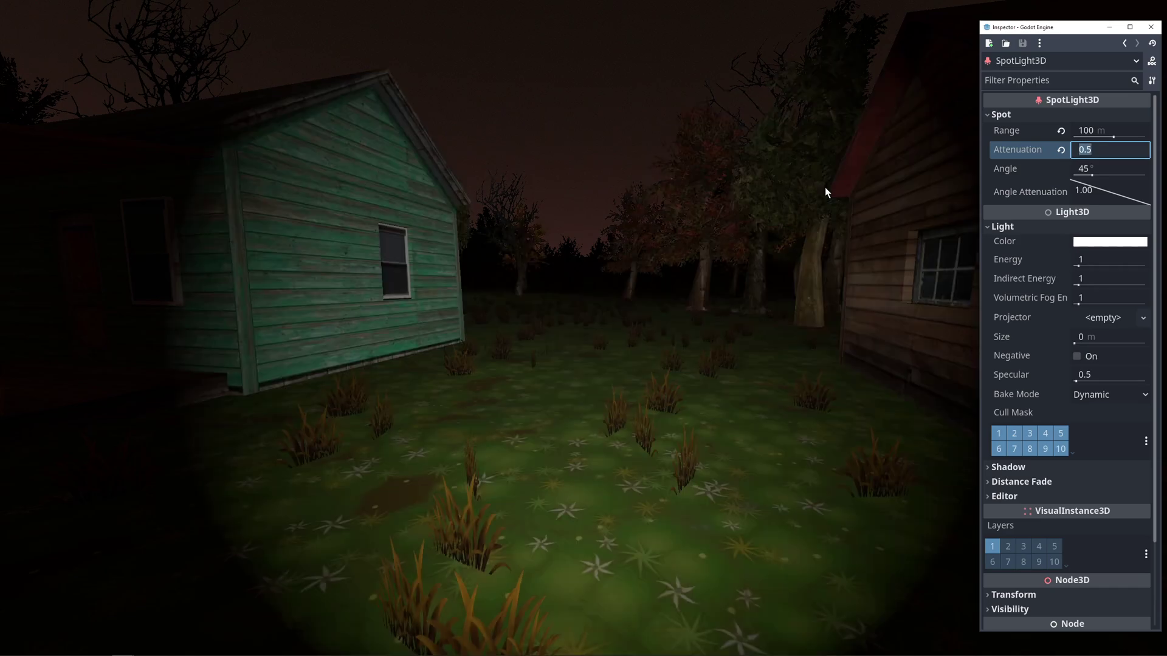
pyautogui.write('1.')
pyautogui.press('Return')
# Try a 39° cone Angle, then restore the Angle to 45°
pyautogui.click(1105, 170)
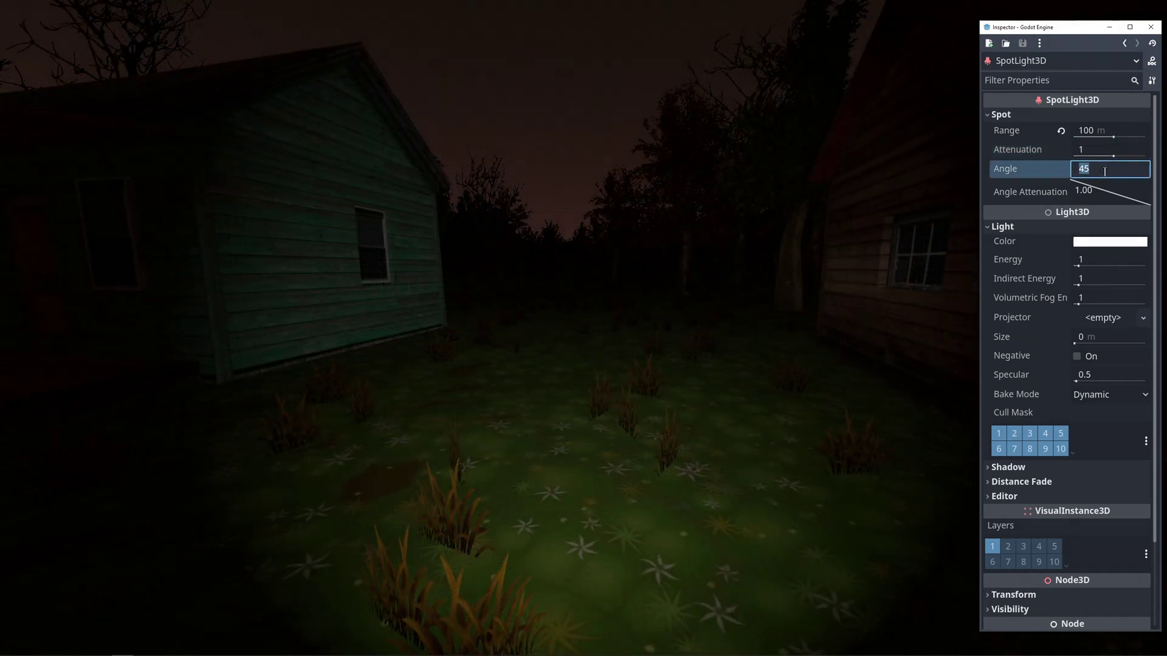
pyautogui.write('5')
pyautogui.press('BackSpace')
pyautogui.write('39')
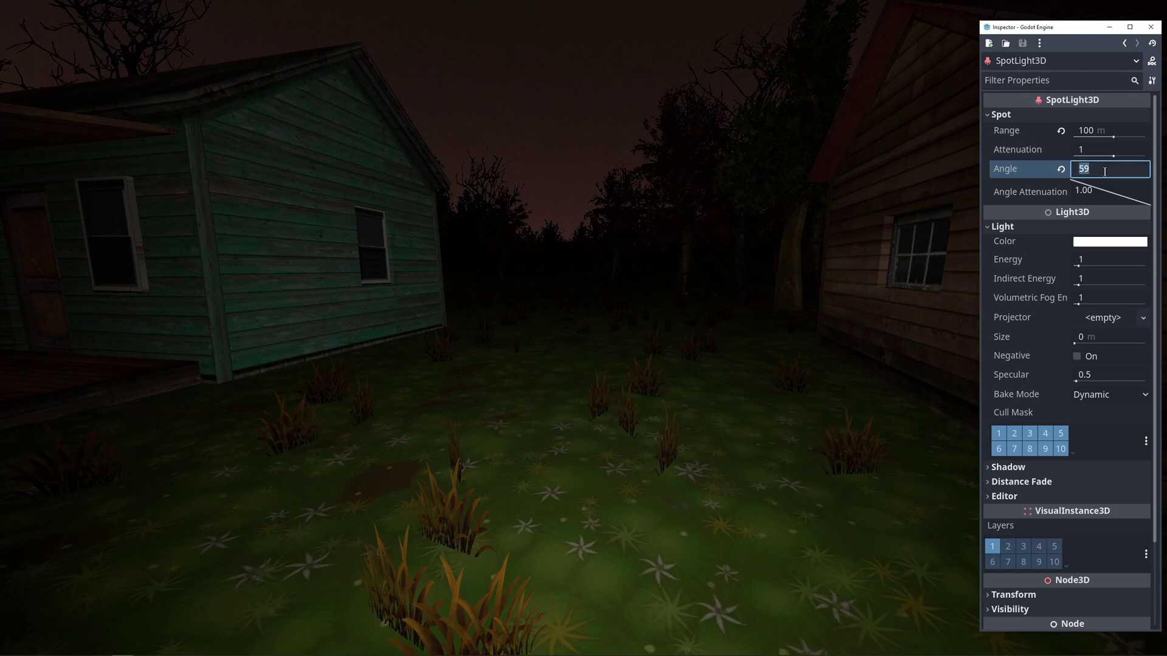
pyautogui.press('Return')
pyautogui.press('BackSpace')
pyautogui.write('45')
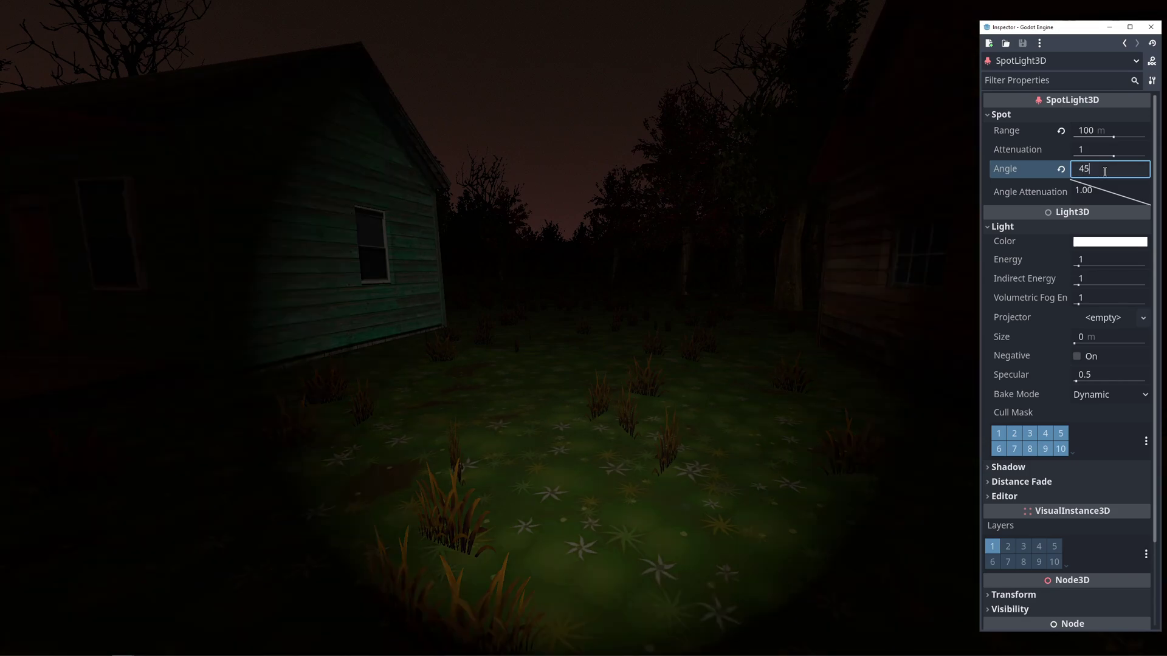
pyautogui.press('Return')
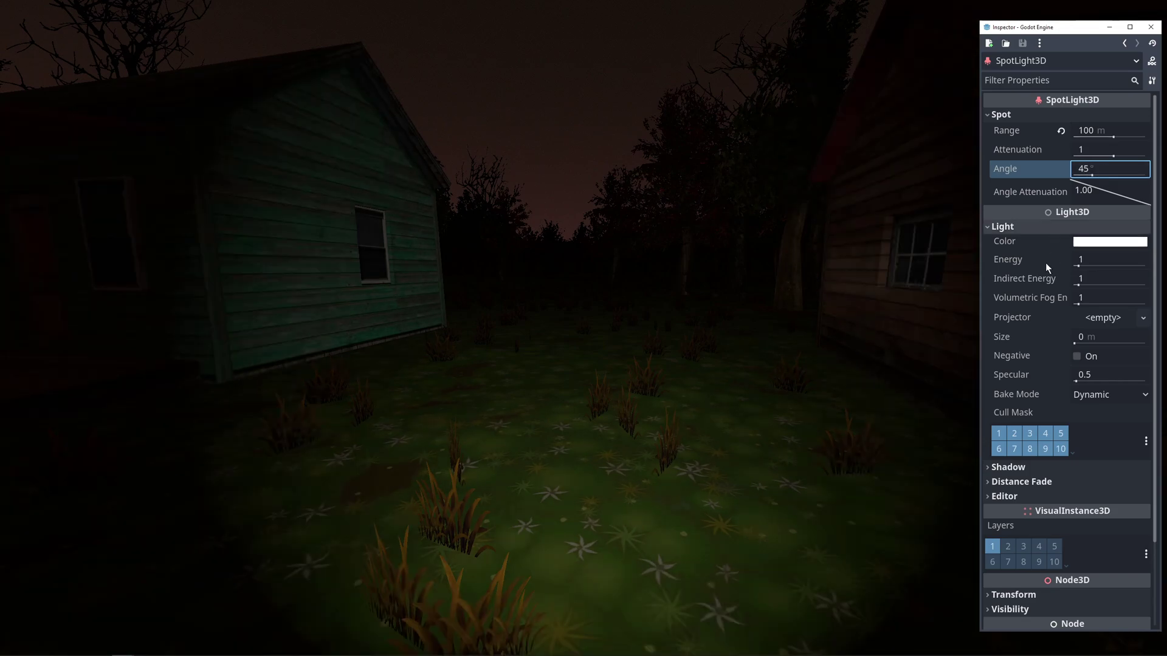
# Set the spotlight's Angle Attenuation to 3
pyautogui.moveTo(1097, 190); pyautogui.dragTo(1088, 234)
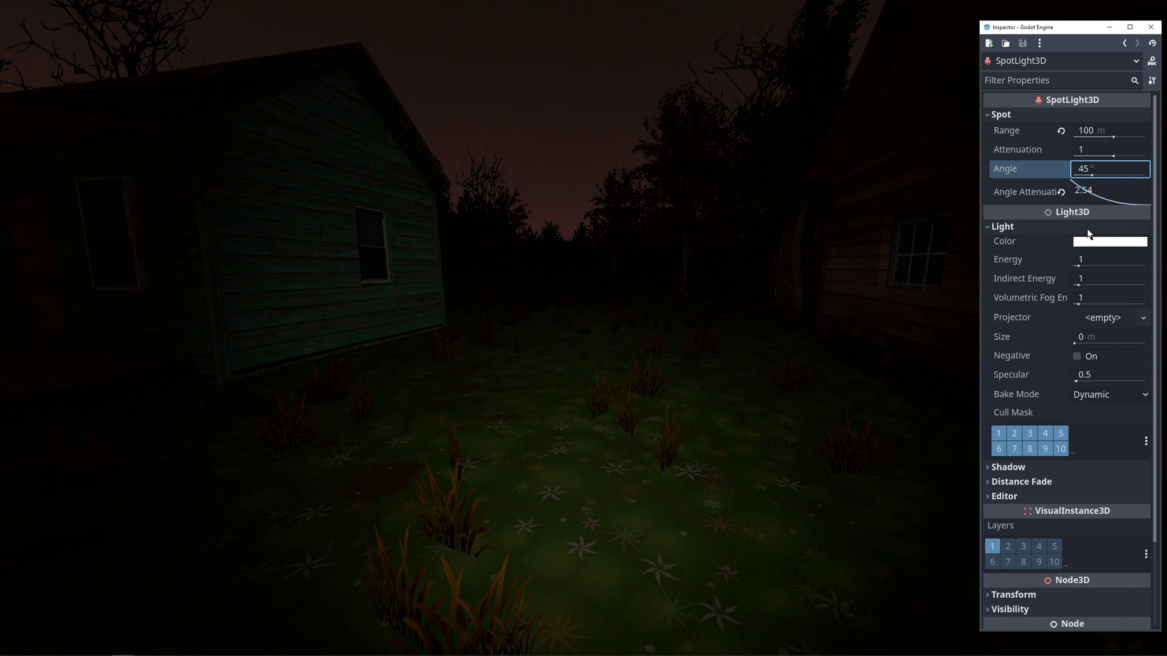
pyautogui.doubleClick(1090, 193)
pyautogui.write('3')
pyautogui.press('Return')
# Tint the flashlight colour a pale warm pink (edd2cb)
pyautogui.click(1108, 243)
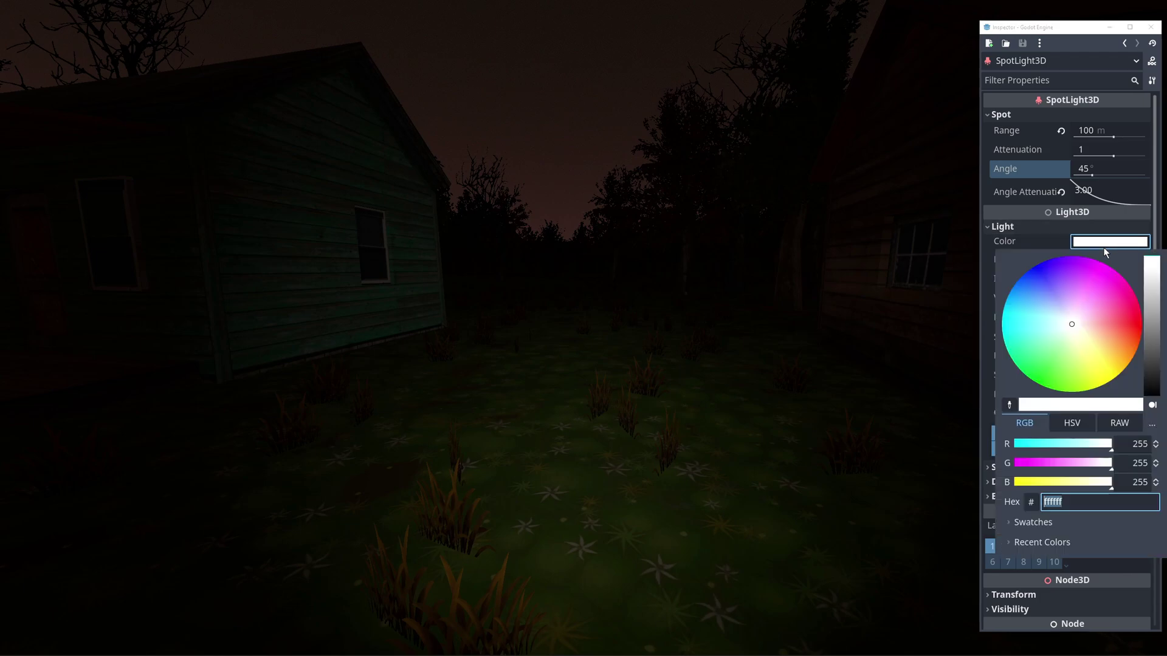
pyautogui.moveTo(1070, 327); pyautogui.dragTo(1082, 329)
pyautogui.moveTo(1145, 256); pyautogui.dragTo(1150, 270)
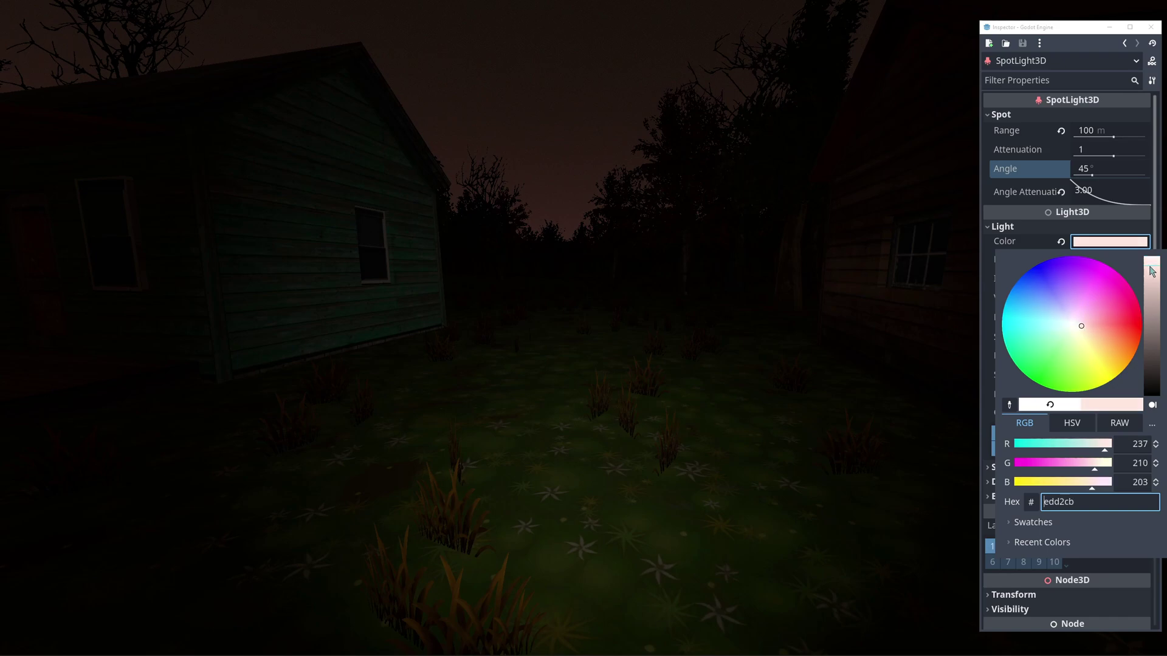
pyautogui.press('Escape')
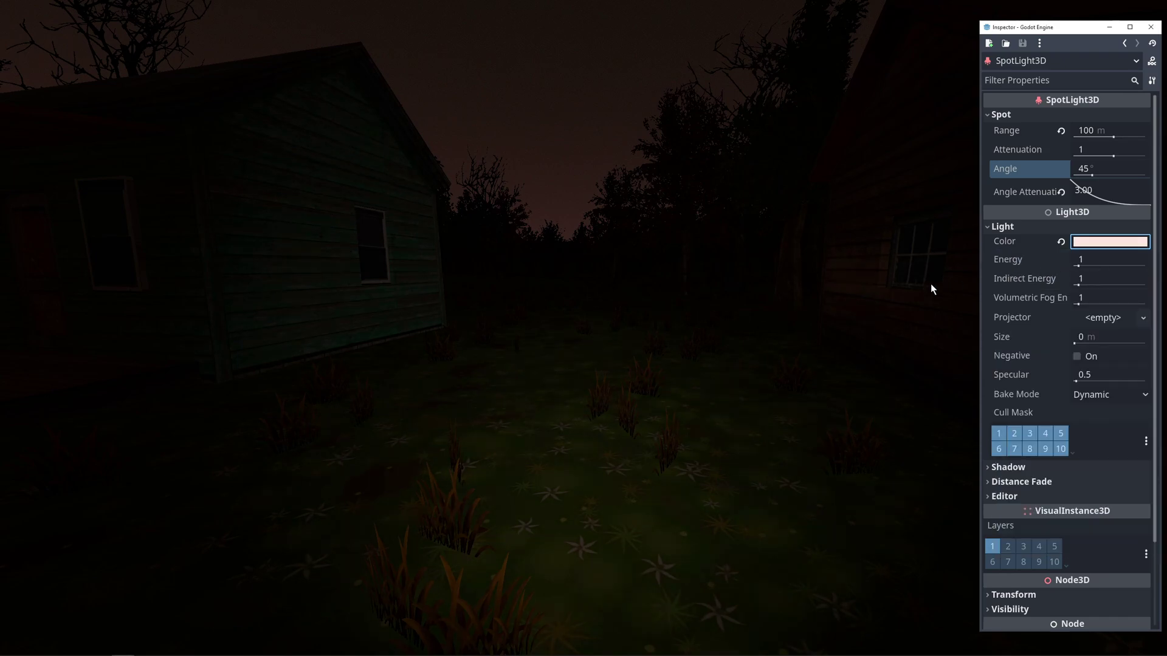
# Set the light Energy to 4 and Volumetric Fog Energy to 0.1
pyautogui.click(1088, 260)
pyautogui.write('4')
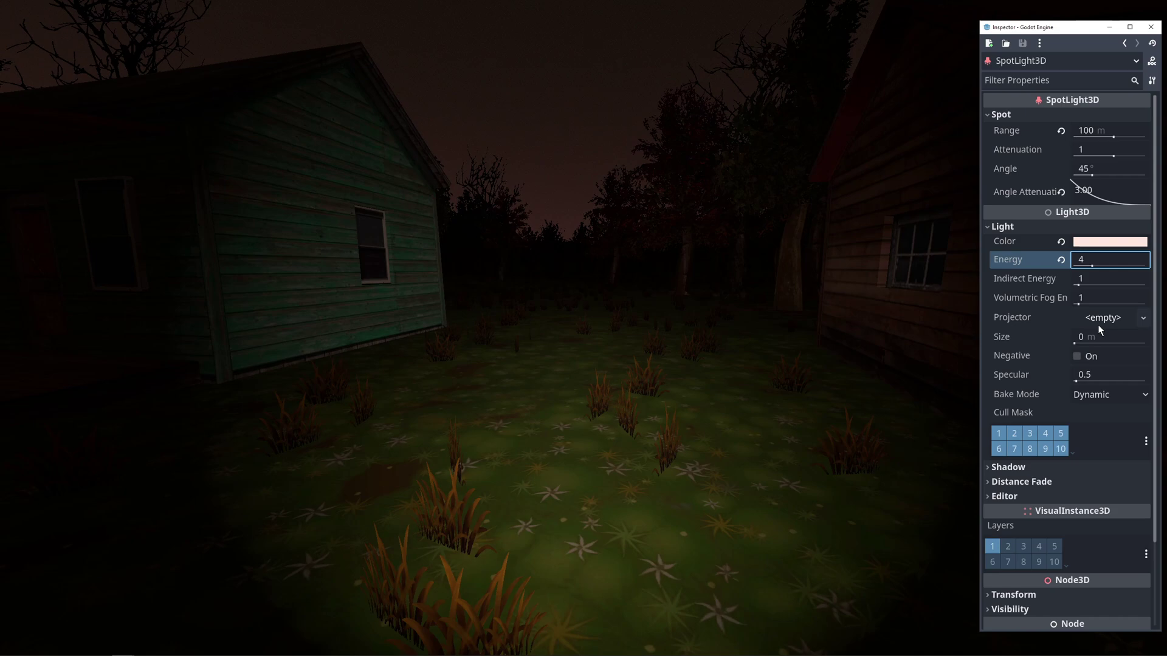
pyautogui.click(1116, 297)
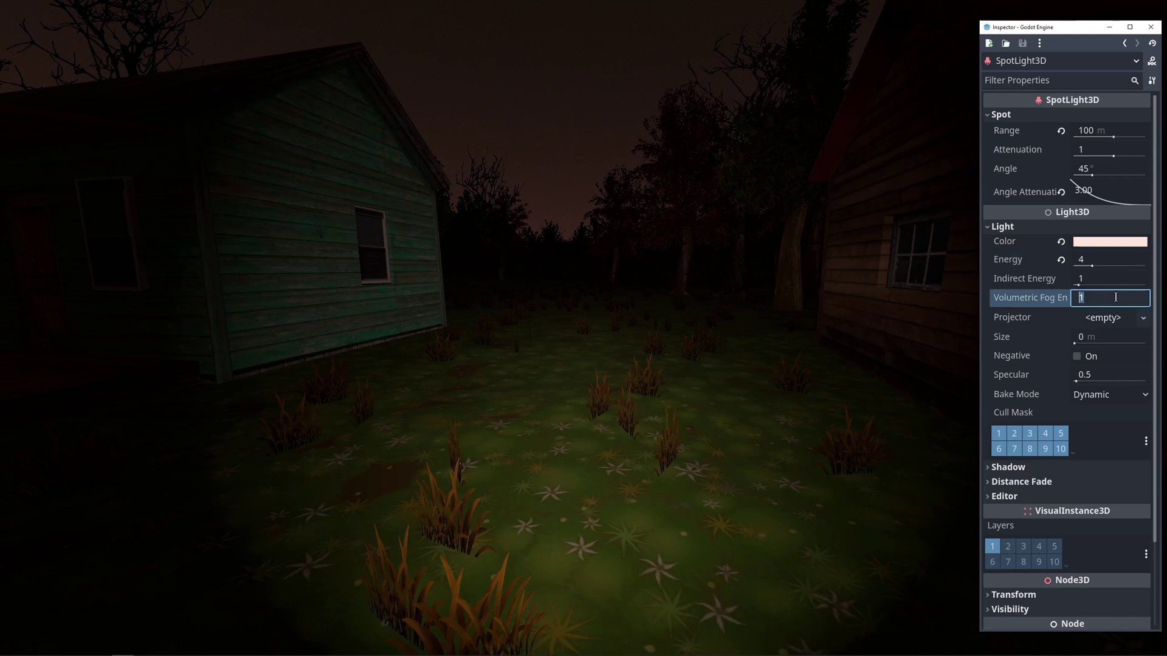
pyautogui.write('0.1')
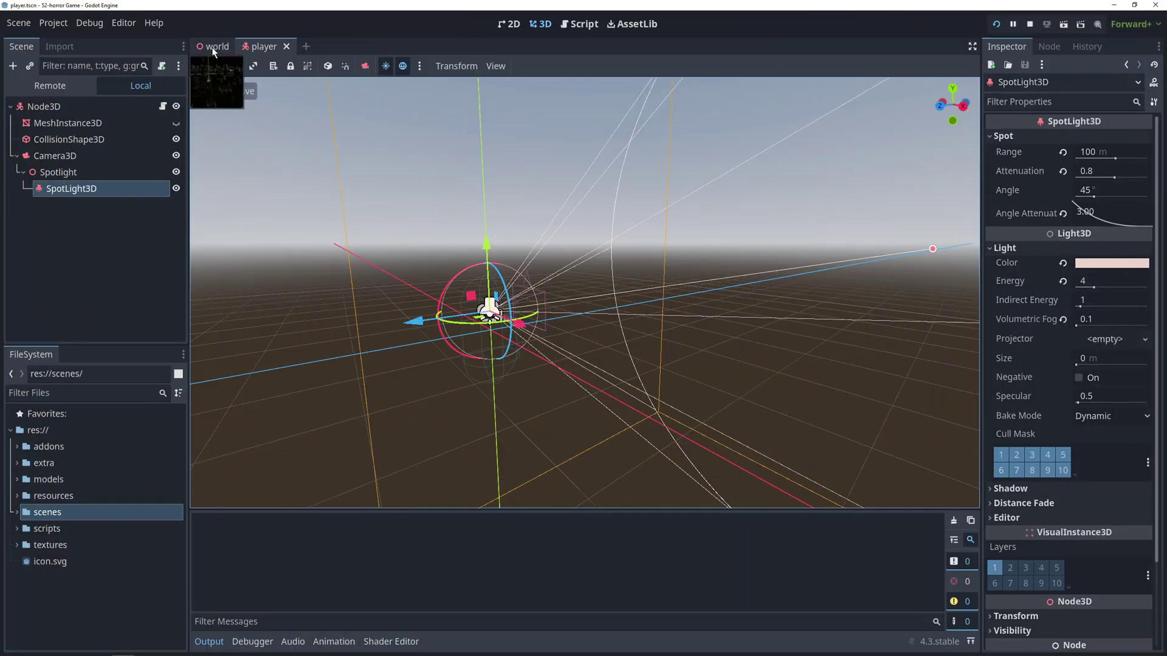
# Switch to the world scene and show the WorldEnvironment's Tonemap section, currently Filmic
pyautogui.click(214, 47)
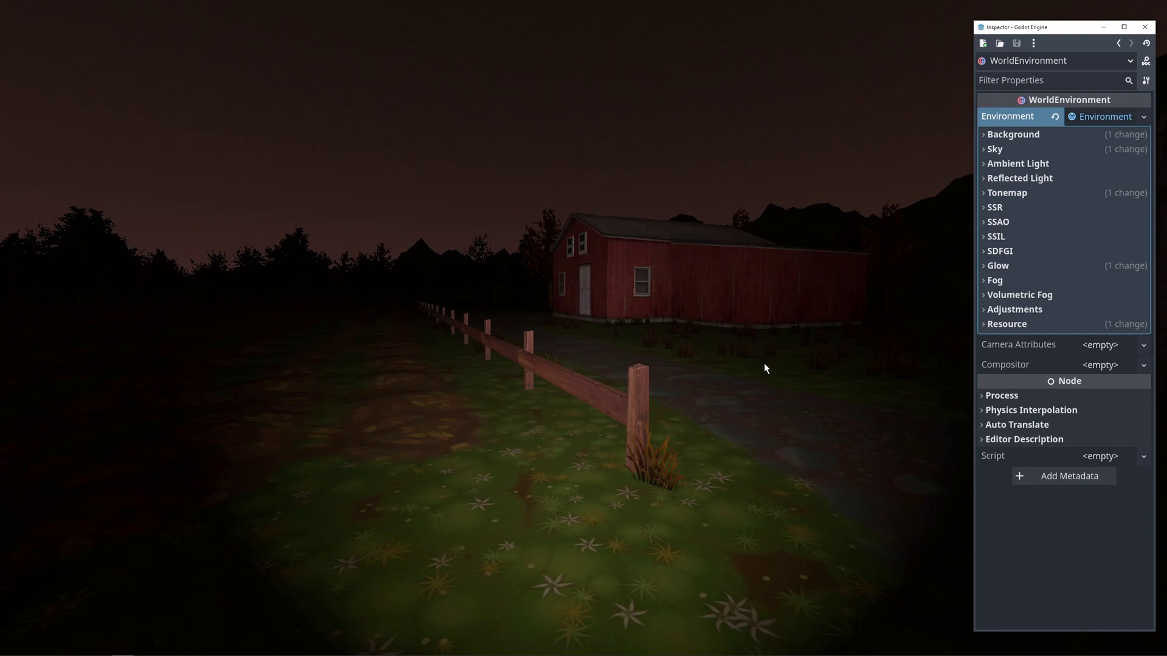
pyautogui.click(1014, 194)
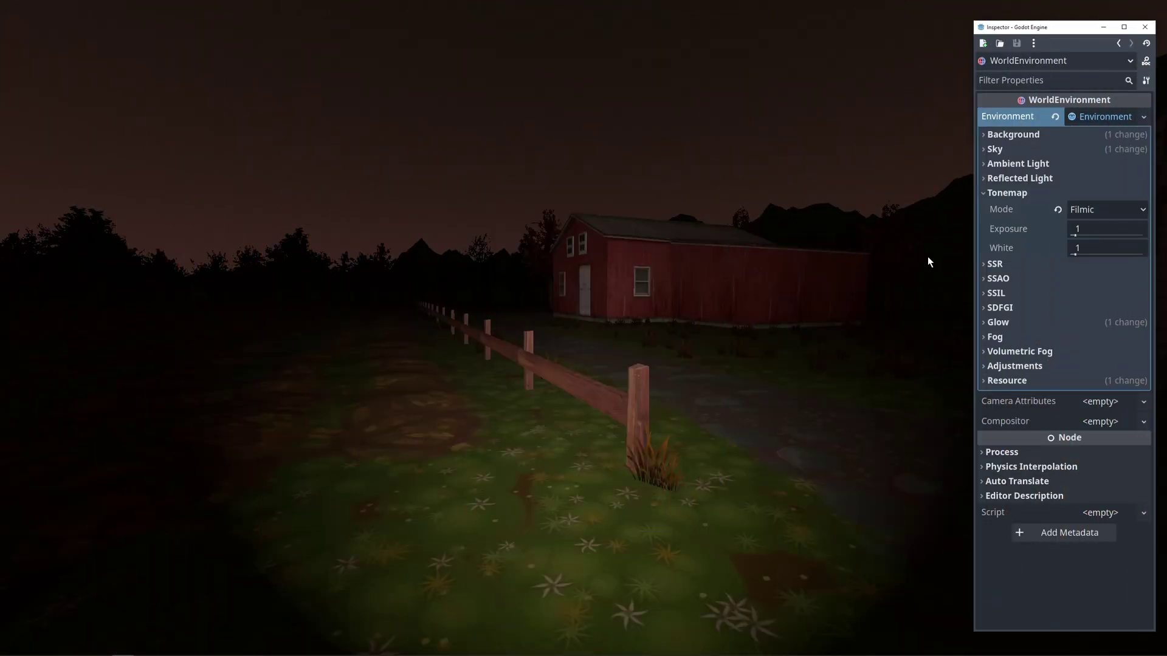
# Try the Reinhard tonemap, then settle on ACES and expand Adjustments
pyautogui.click(1120, 210)
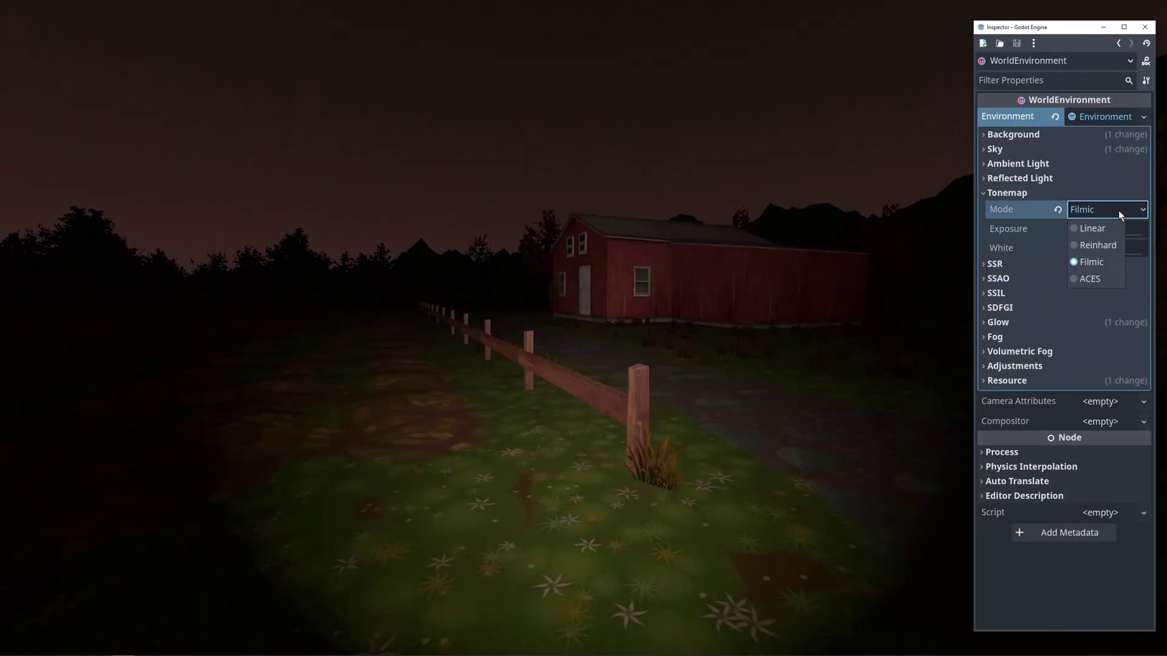
pyautogui.click(1079, 246)
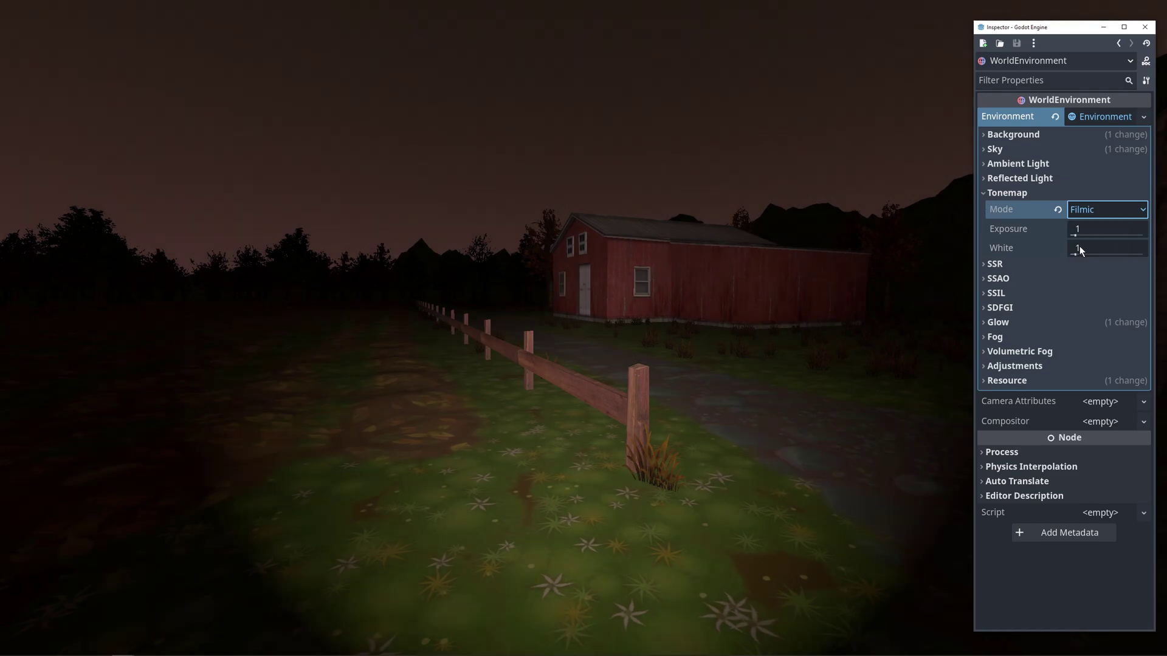
pyautogui.click(1116, 210)
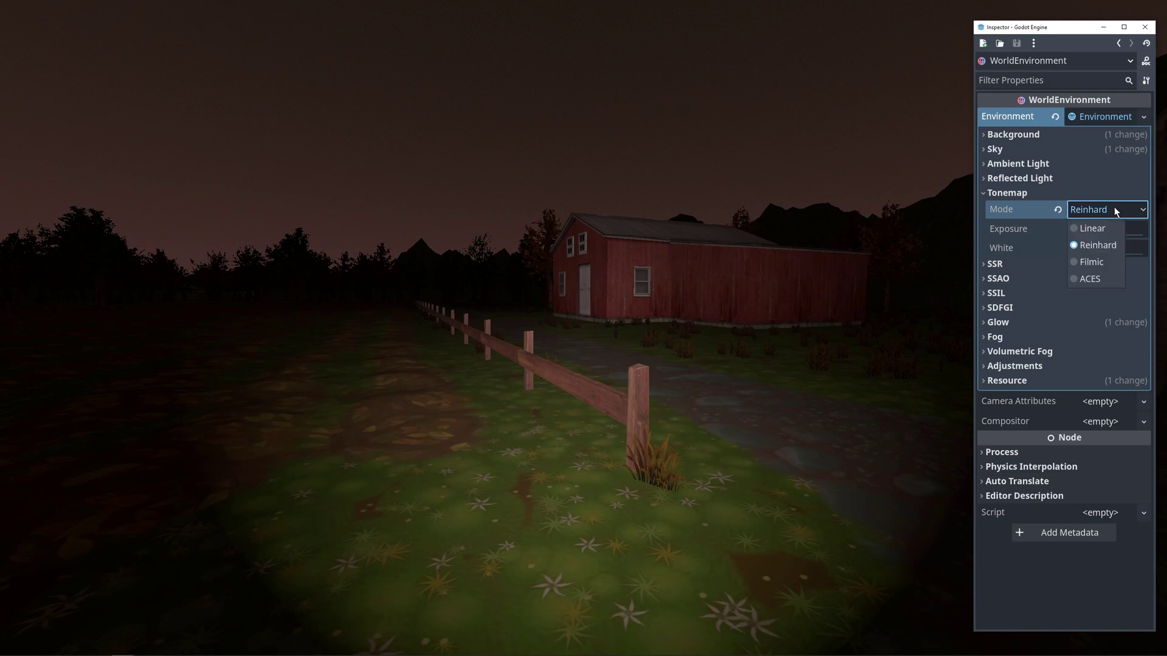
pyautogui.click(1093, 277)
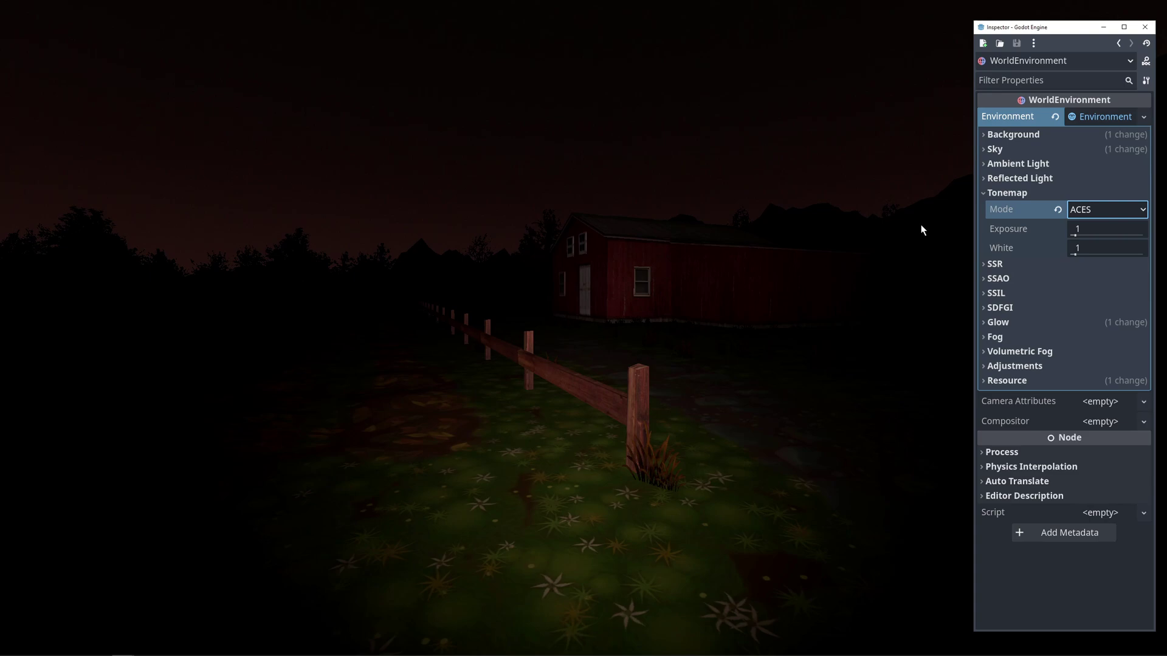
pyautogui.click(1008, 368)
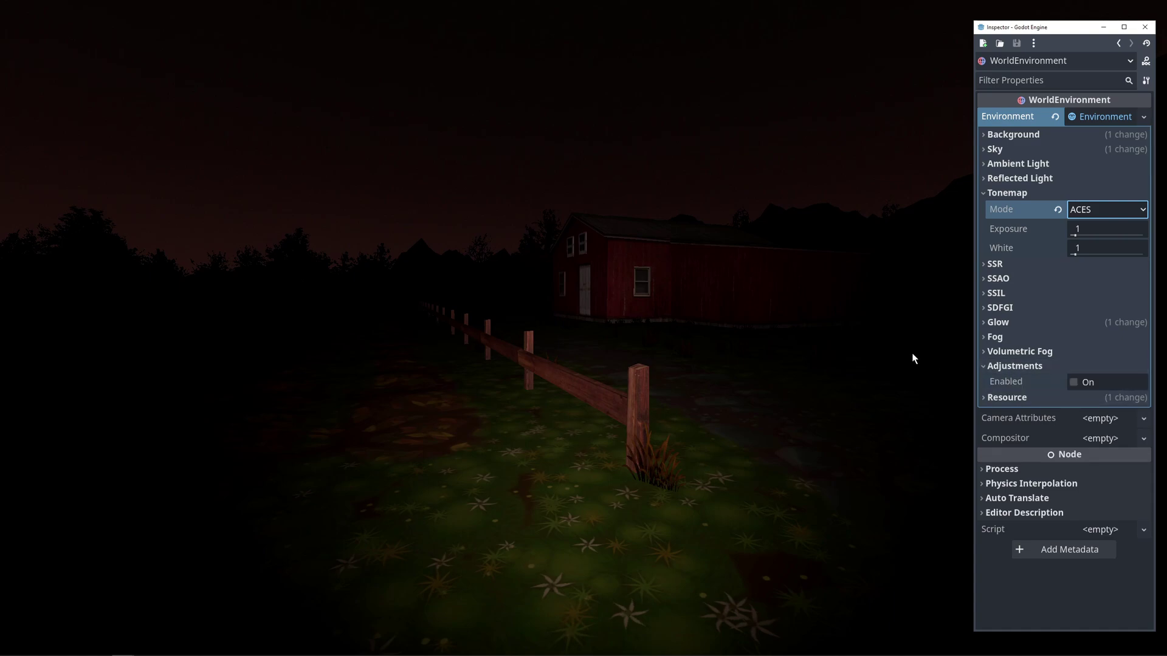
# Enable the environment adjustments and set brightness to 1.3
pyautogui.click(1073, 383)
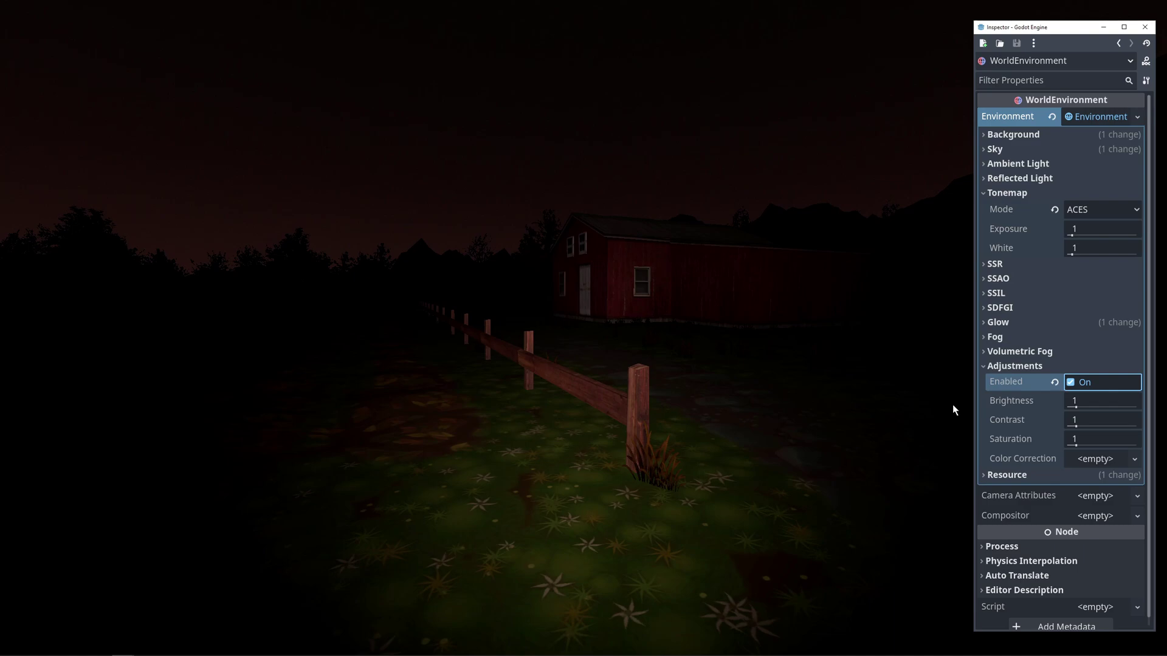
pyautogui.click(1085, 403)
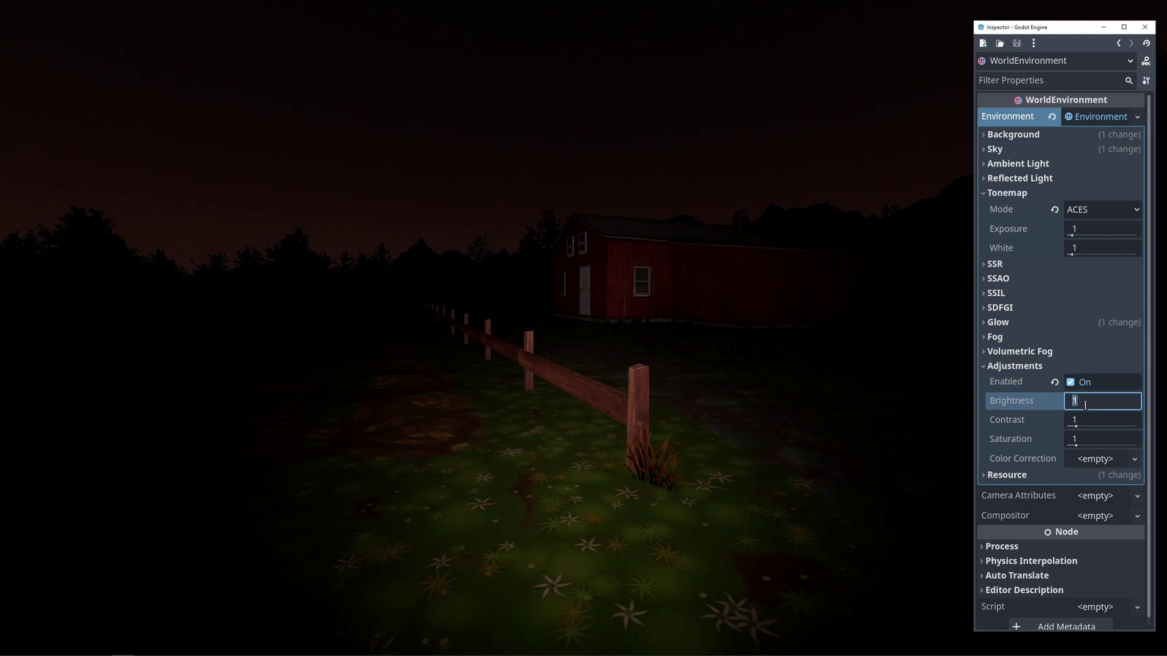
pyautogui.write('1.3')
pyautogui.press('Return')
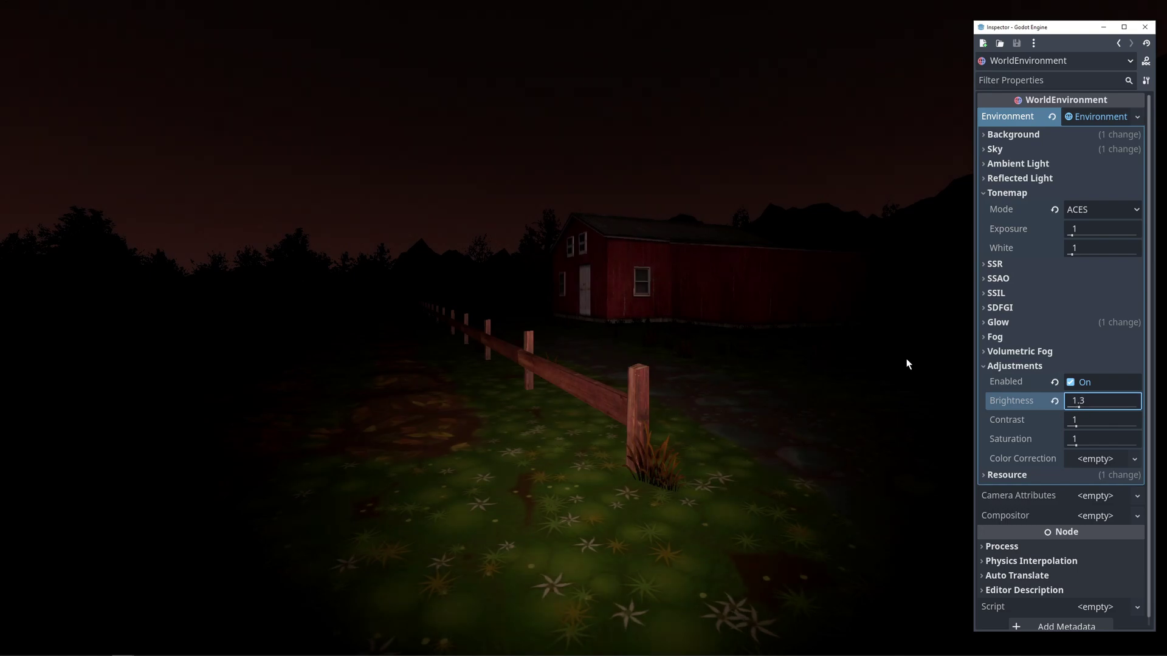
pyautogui.click(988, 366)
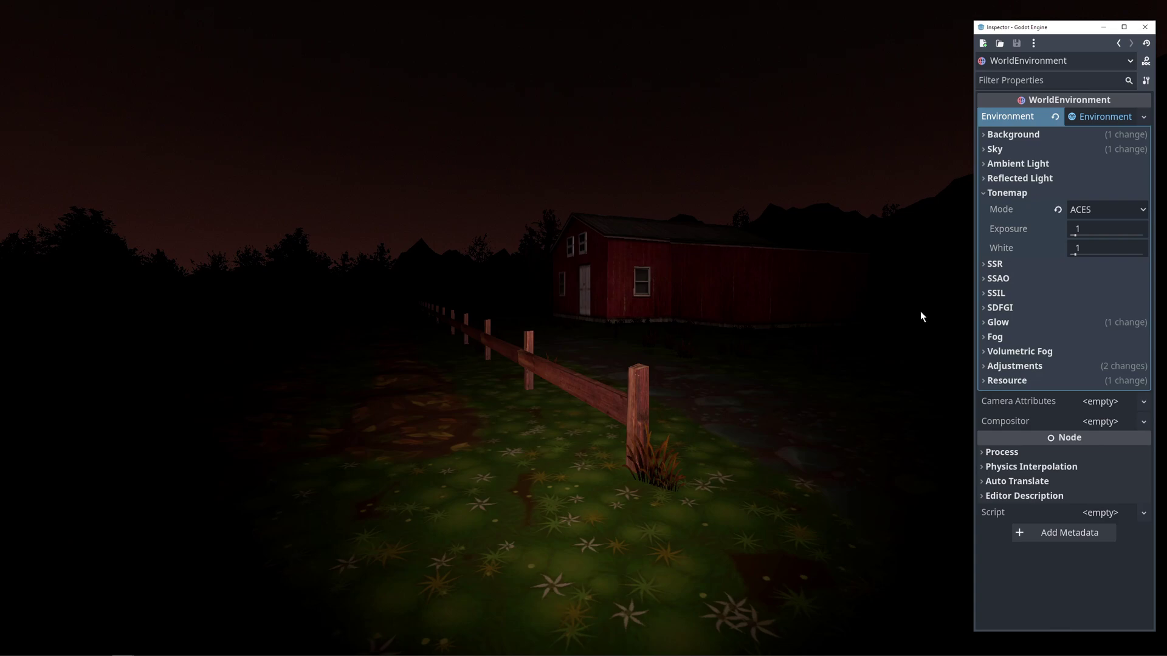
# Turn on SDFGI global illumination with its default settings
pyautogui.click(991, 308)
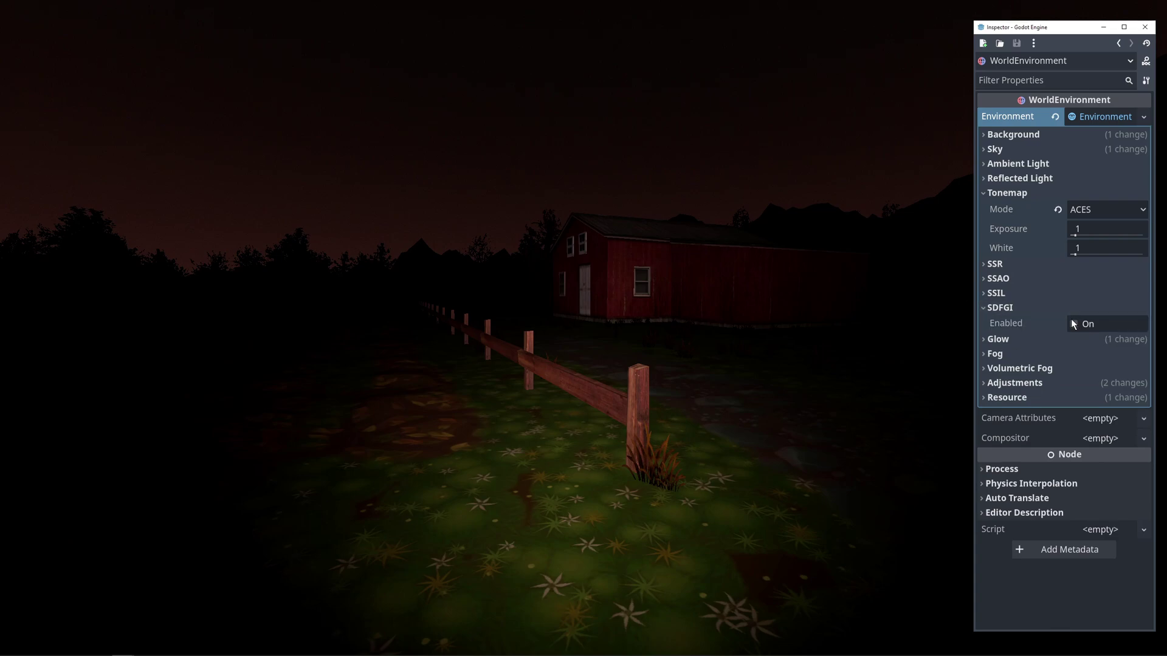
pyautogui.click(1072, 324)
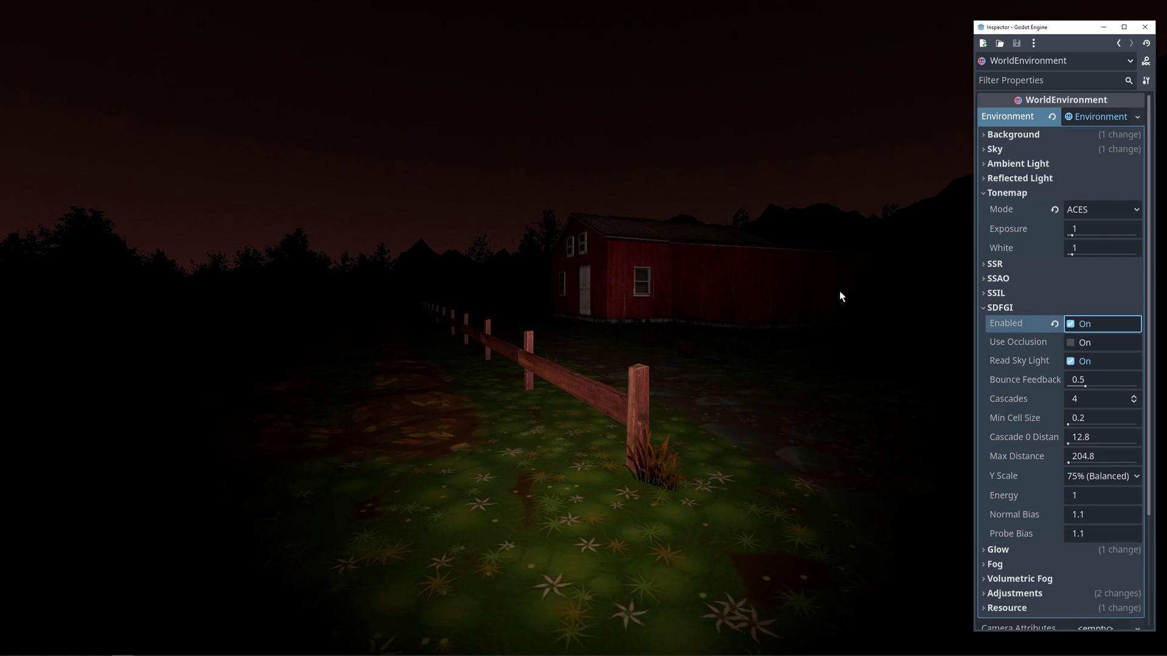
pyautogui.click(991, 307)
pyautogui.click(1012, 351)
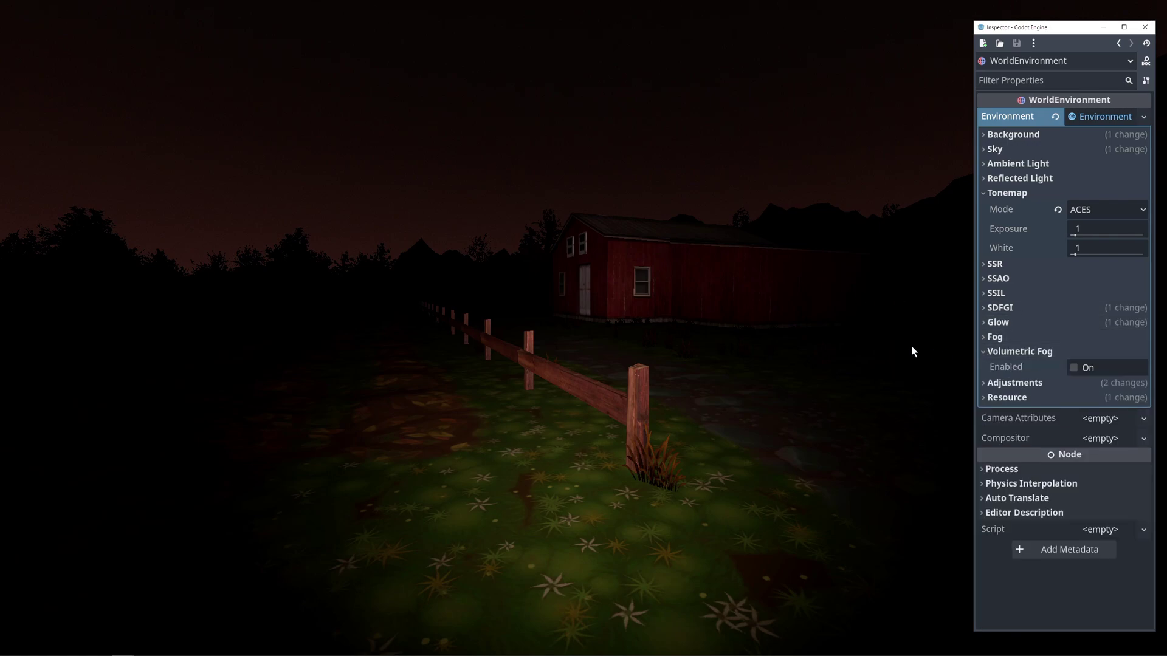
# Enable volumetric fog with a dark red emission colour at energy 0.1
pyautogui.click(1073, 367)
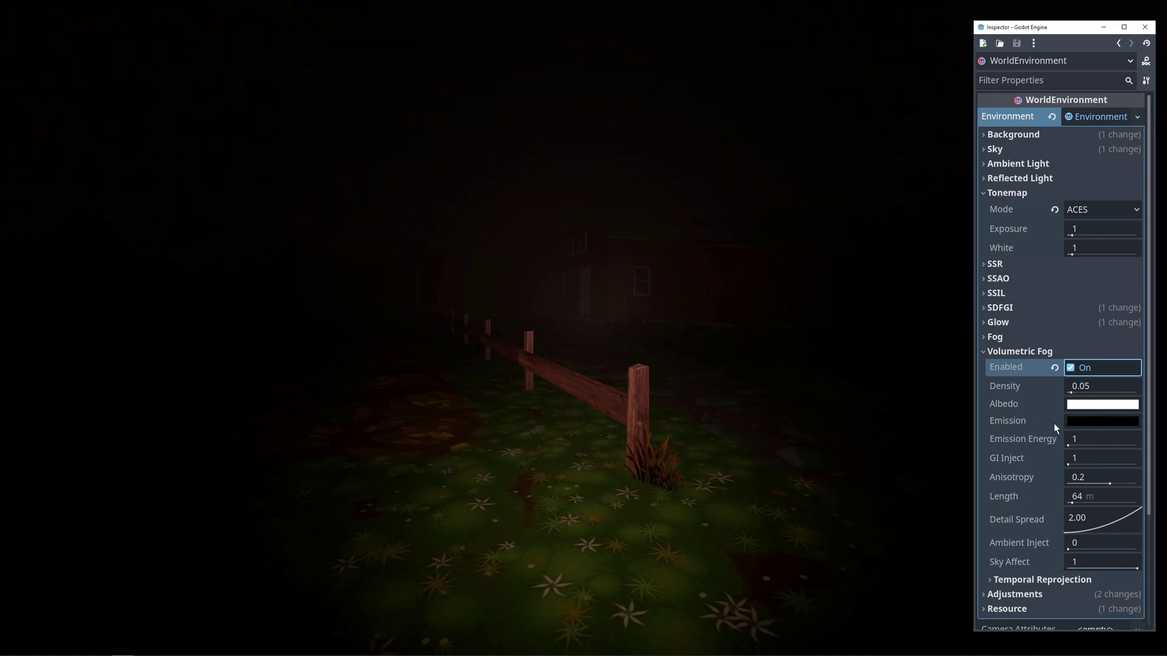
pyautogui.click(1088, 422)
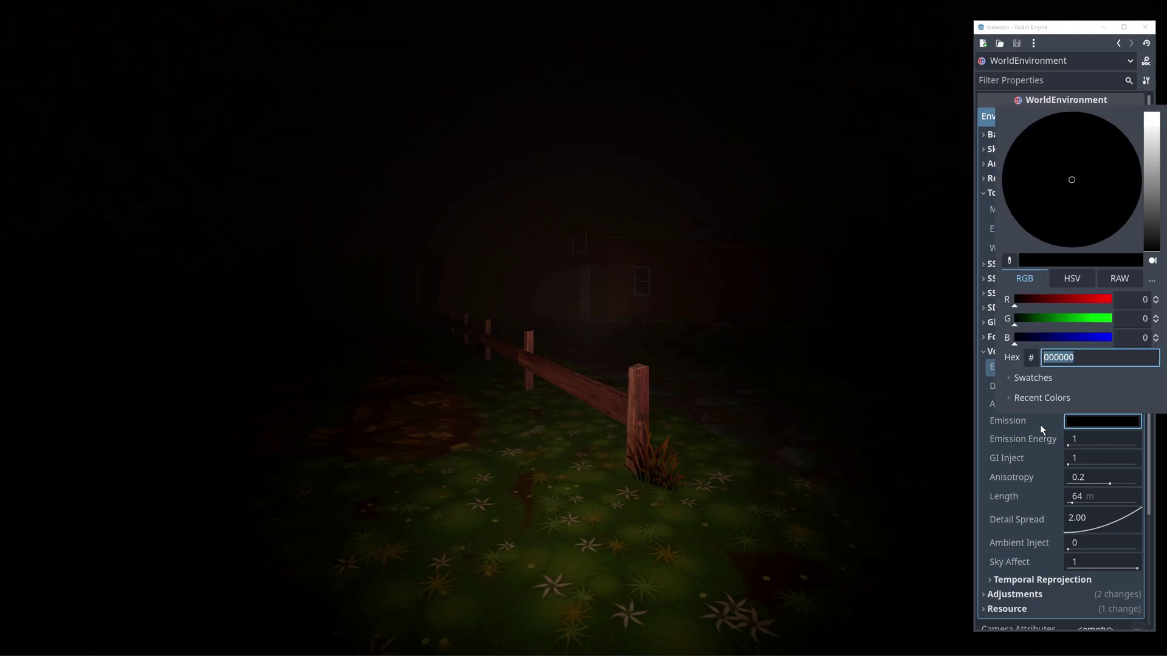
pyautogui.scroll(5, 1070, 181)
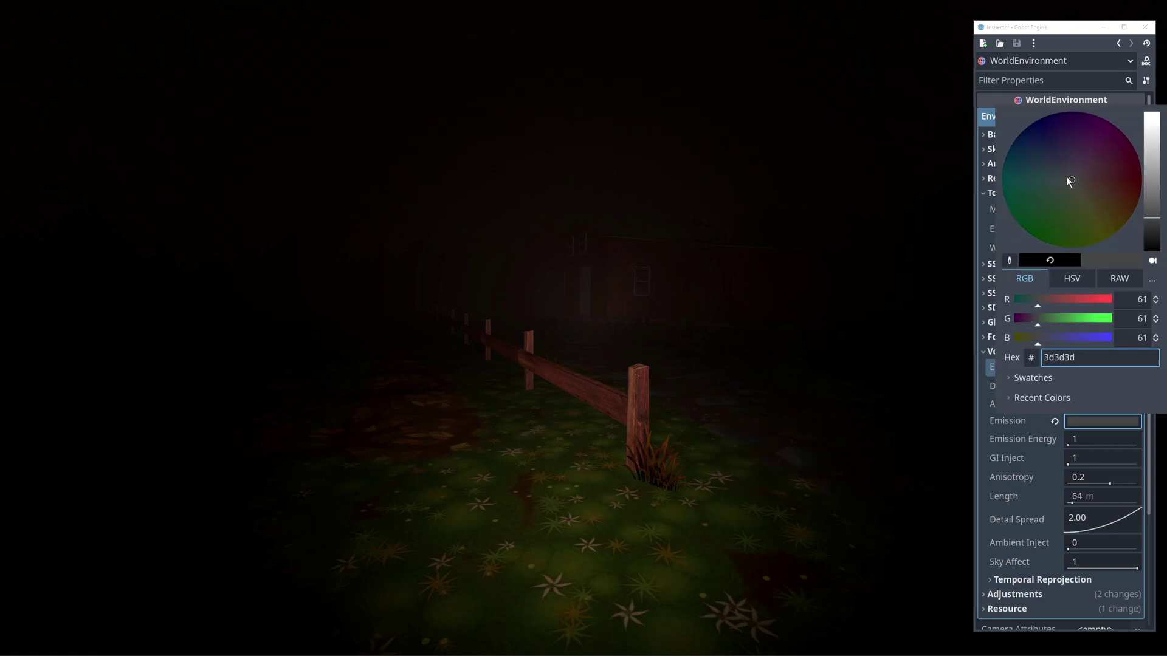
pyautogui.moveTo(1070, 180); pyautogui.dragTo(1125, 184)
pyautogui.click(894, 211)
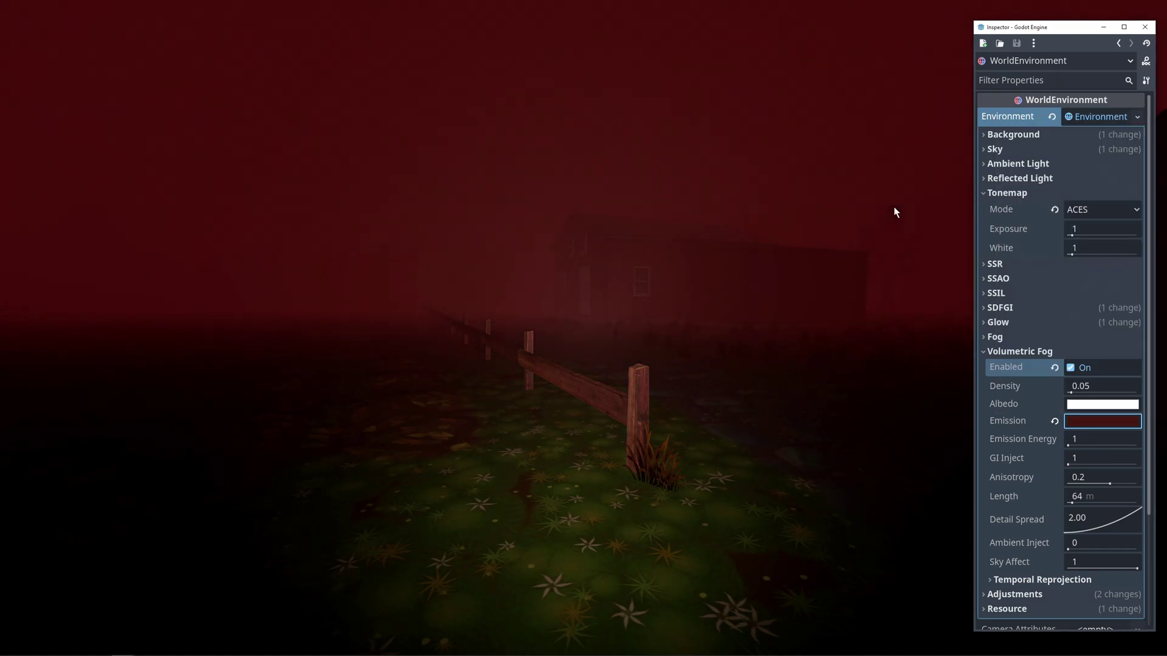
pyautogui.click(1094, 441)
pyautogui.write('0.')
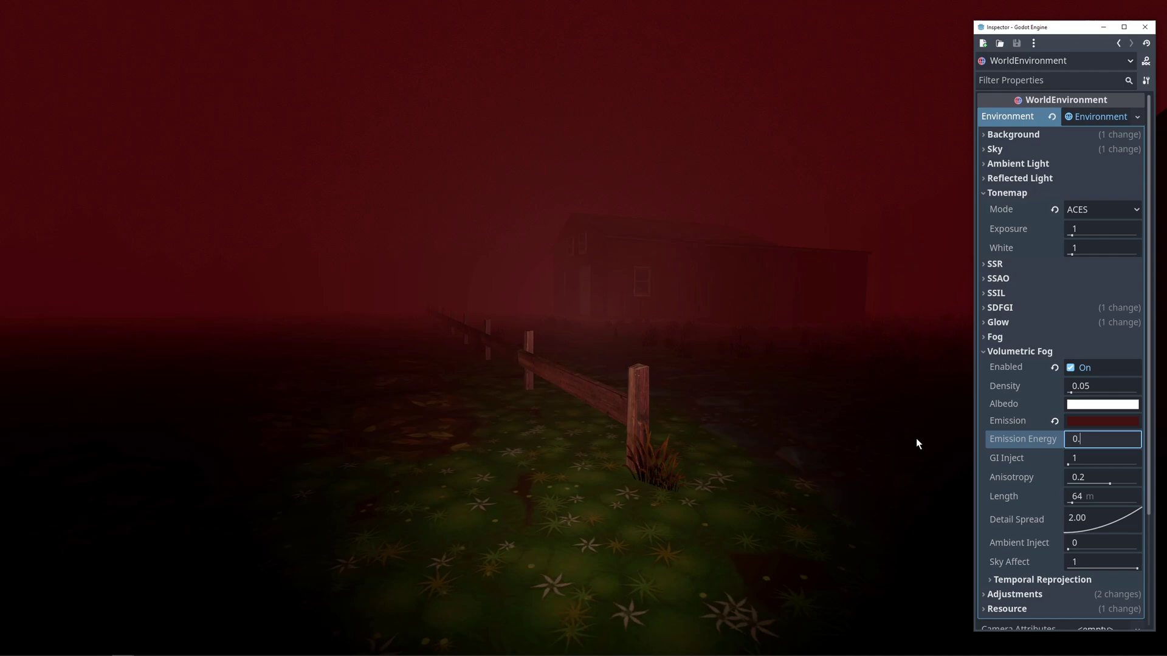
pyautogui.write('1')
pyautogui.press('Return')
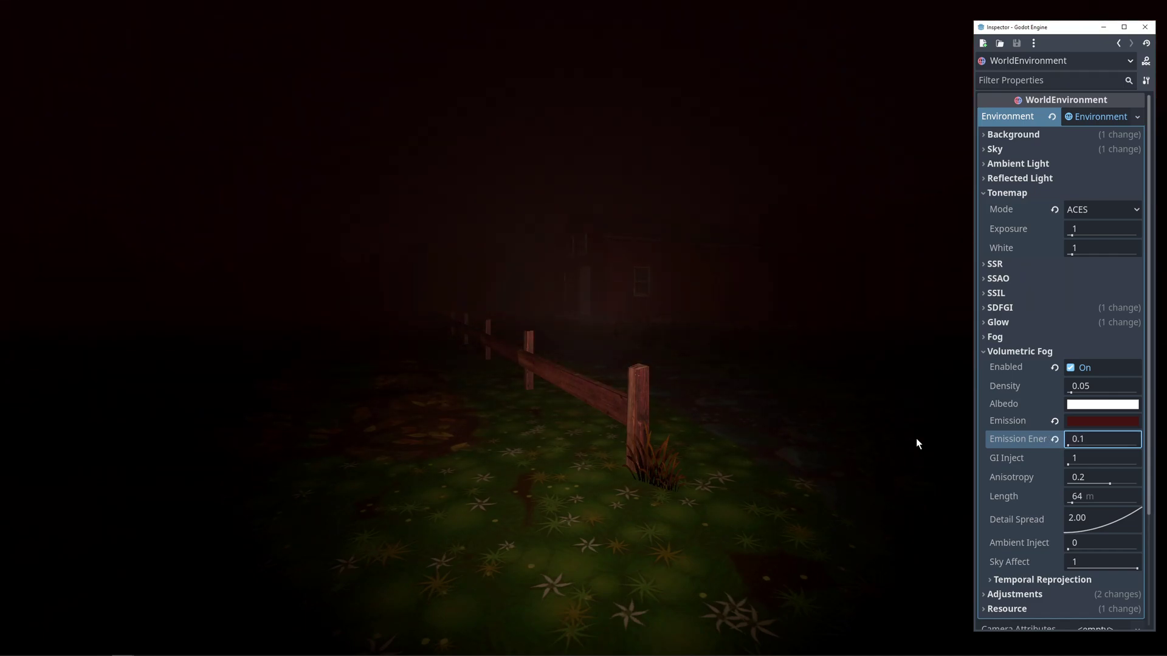
# Set the fog albedo to grey a1a1a1
pyautogui.click(1092, 404)
pyautogui.moveTo(1155, 121); pyautogui.dragTo(1156, 152)
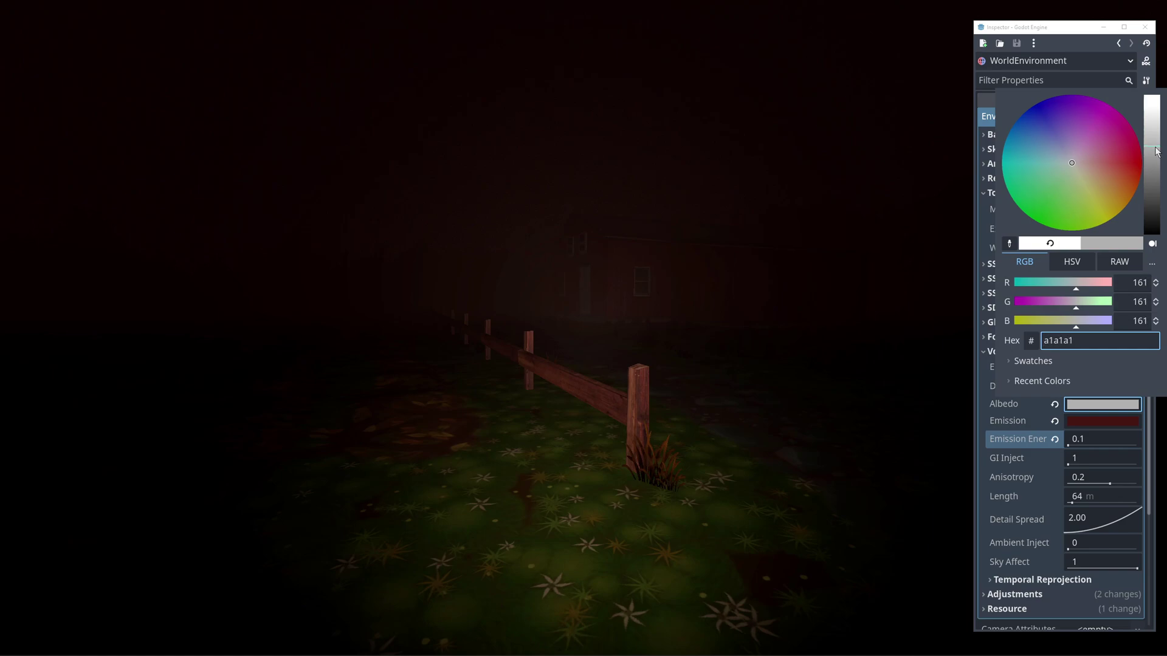
pyautogui.press('Escape')
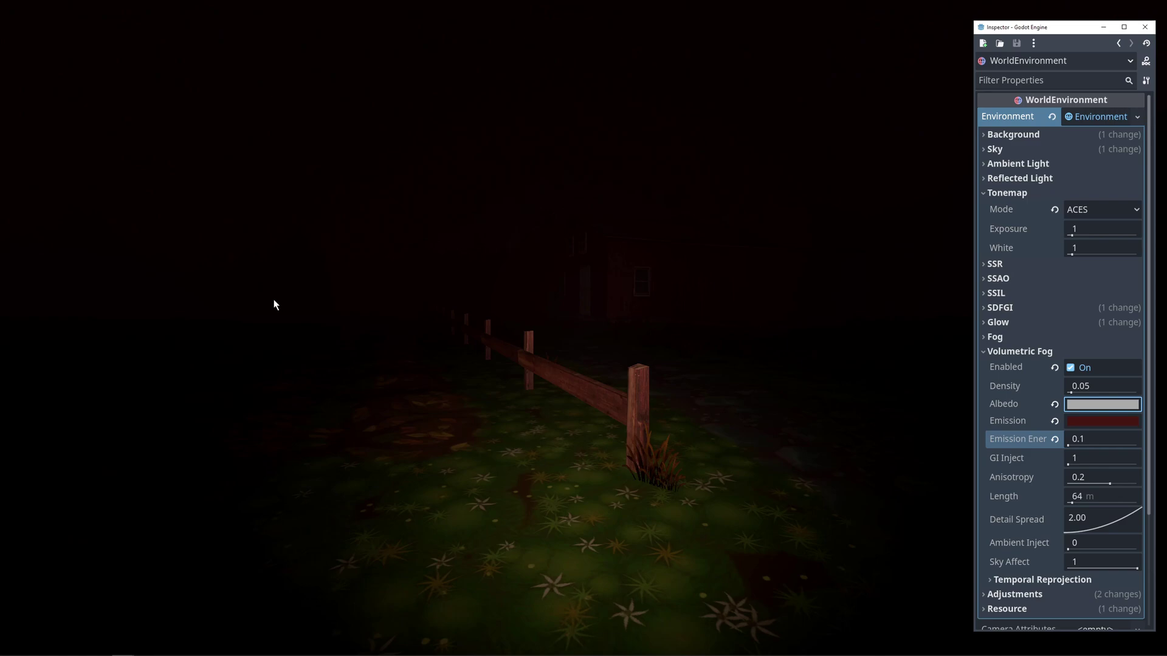
pyautogui.click(1097, 496)
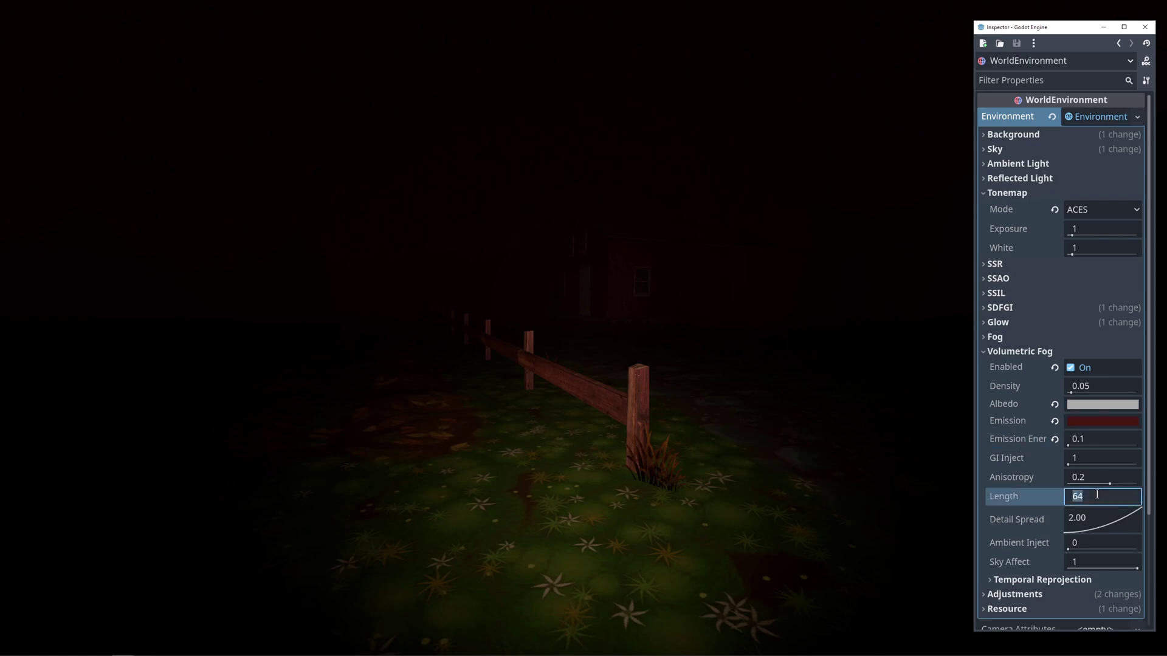